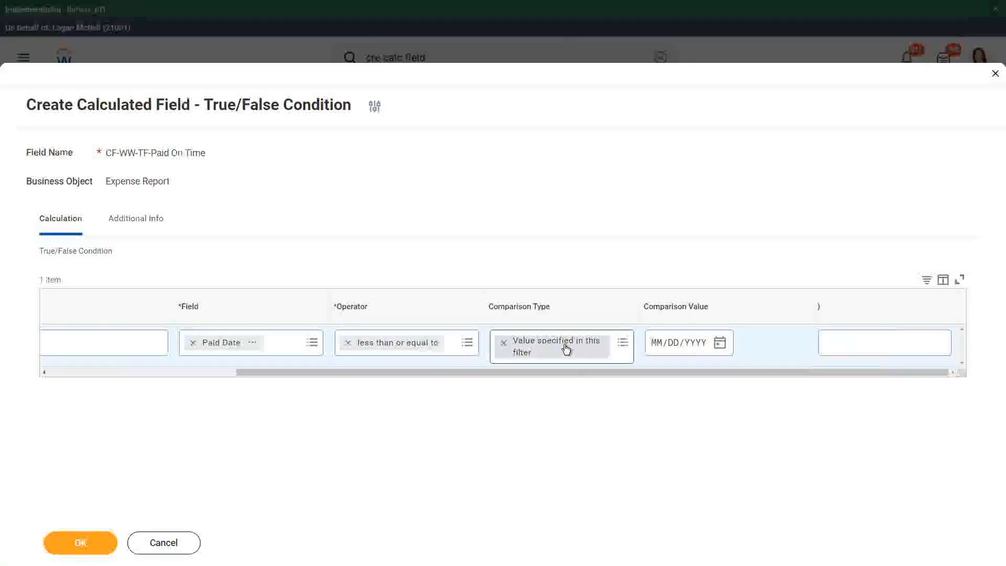
- Compare Paid Date with the value from field CF-WW-Incr or Decr Date-Expected Date of Payment and save the calculated field
{"action": "left_click", "coordinate": [623, 343]}
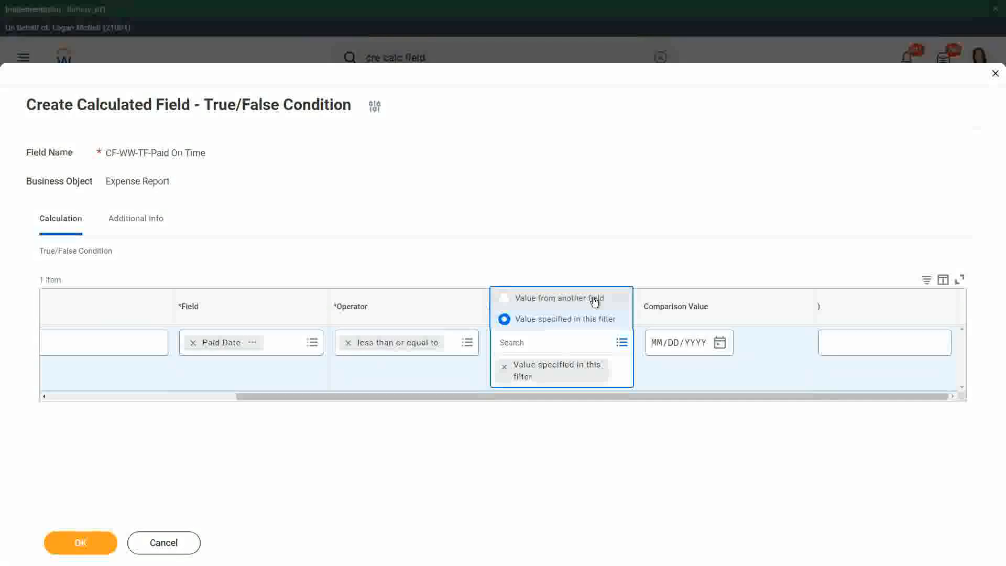
{"action": "left_click", "coordinate": [595, 301]}
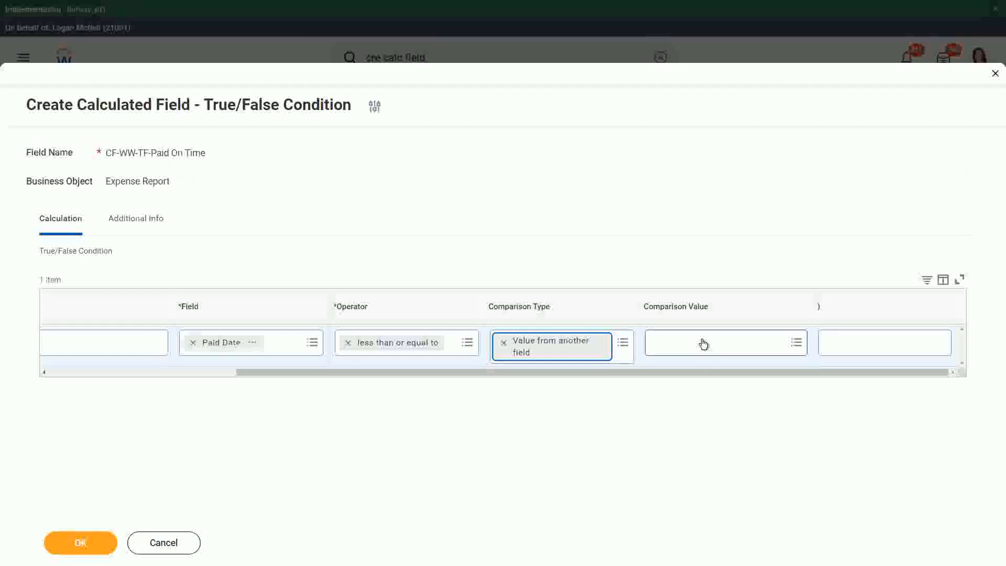
{"action": "left_click", "coordinate": [704, 345]}
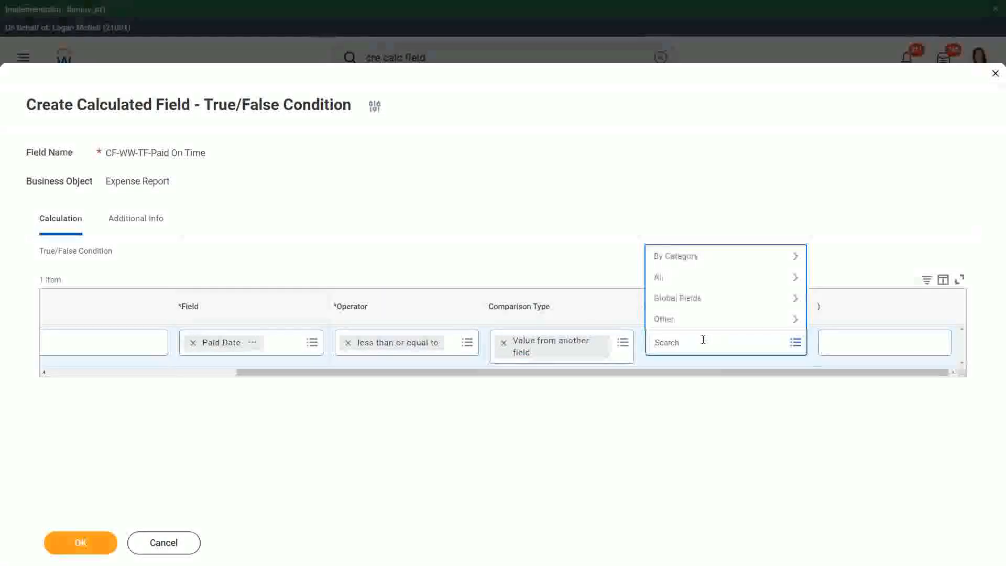
{"action": "type", "text": "cf"}
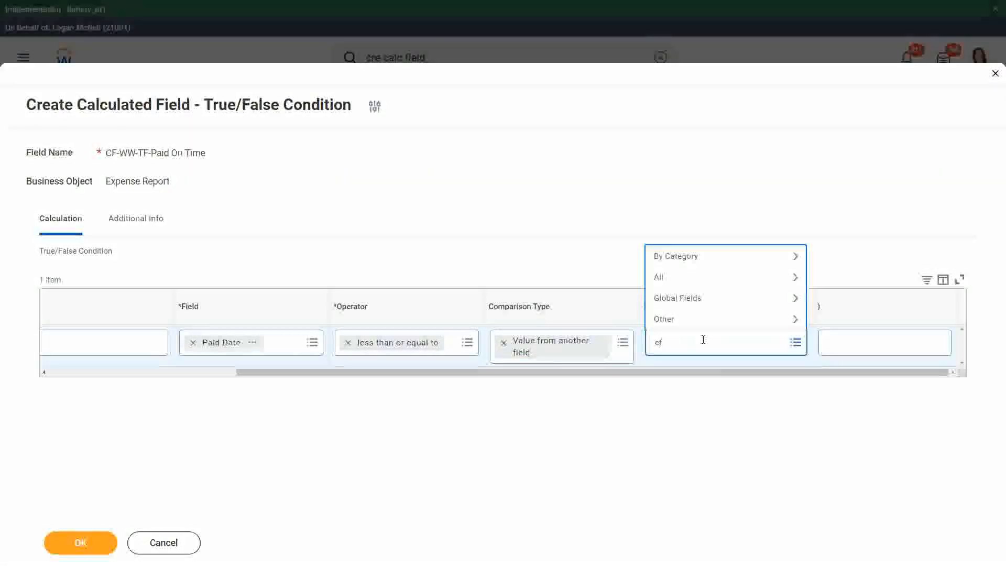
{"action": "type", "text": "-ww-expected"}
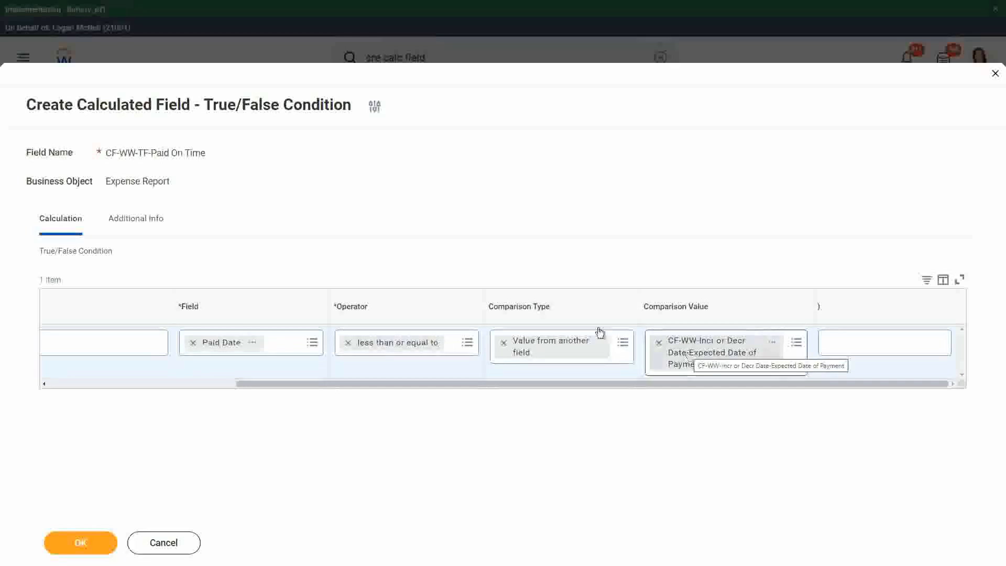
{"action": "left_click_drag", "start_coordinate": [153, 152], "coordinate": [211, 152]}
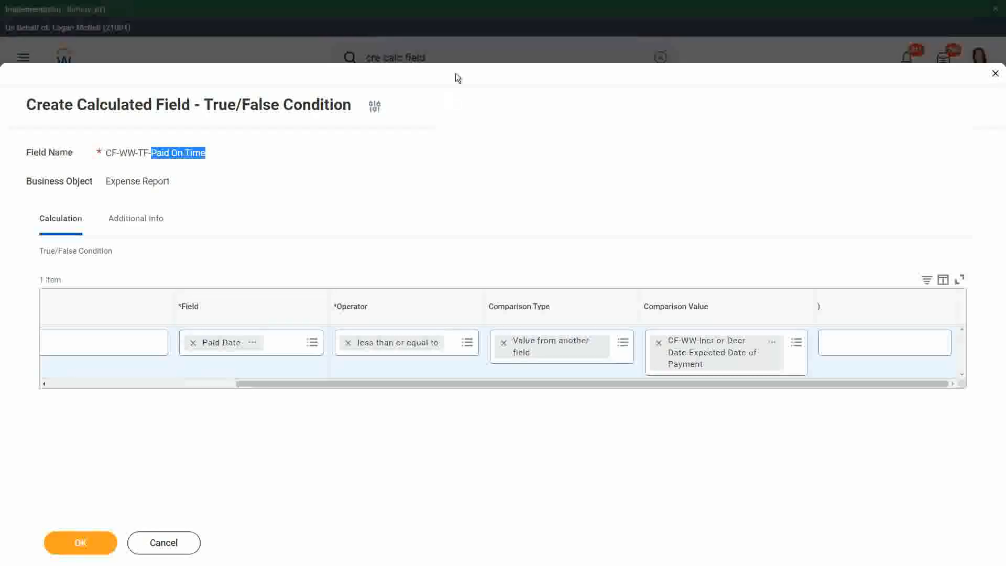
{"action": "left_click", "coordinate": [80, 544]}
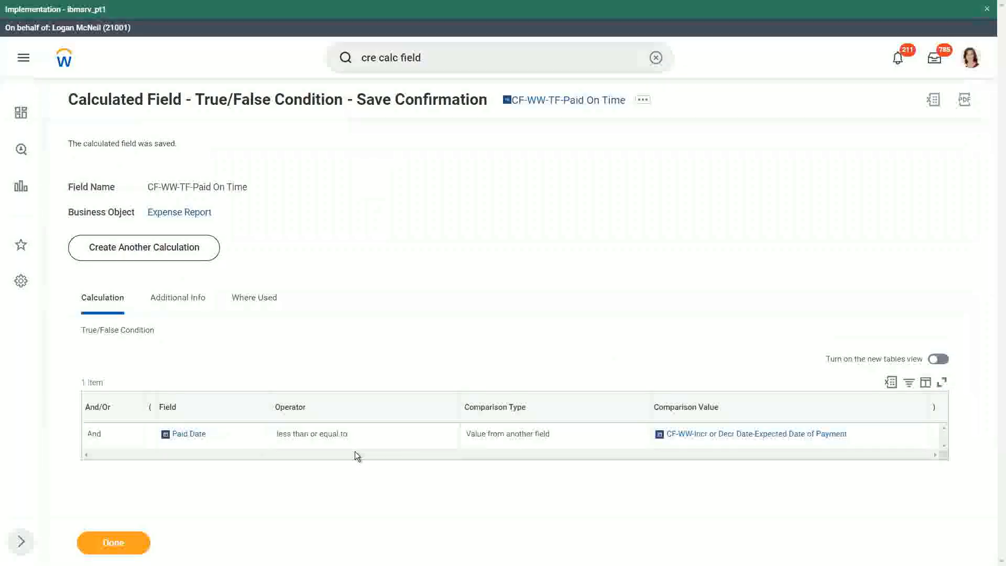
- Copy the name of the saved calculated field as text and finish its save confirmation
{"action": "right_click", "coordinate": [574, 105]}
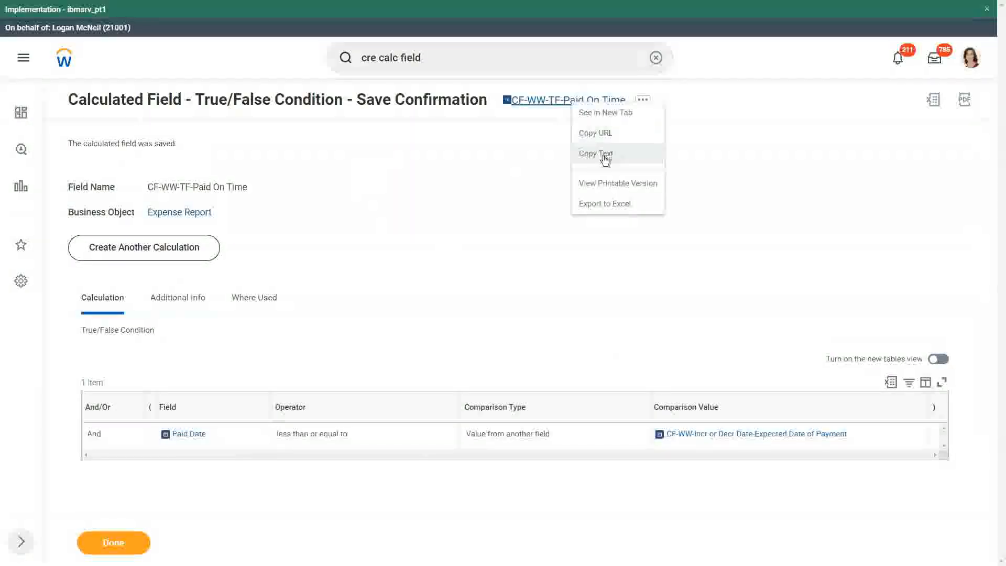
{"action": "left_click", "coordinate": [611, 153]}
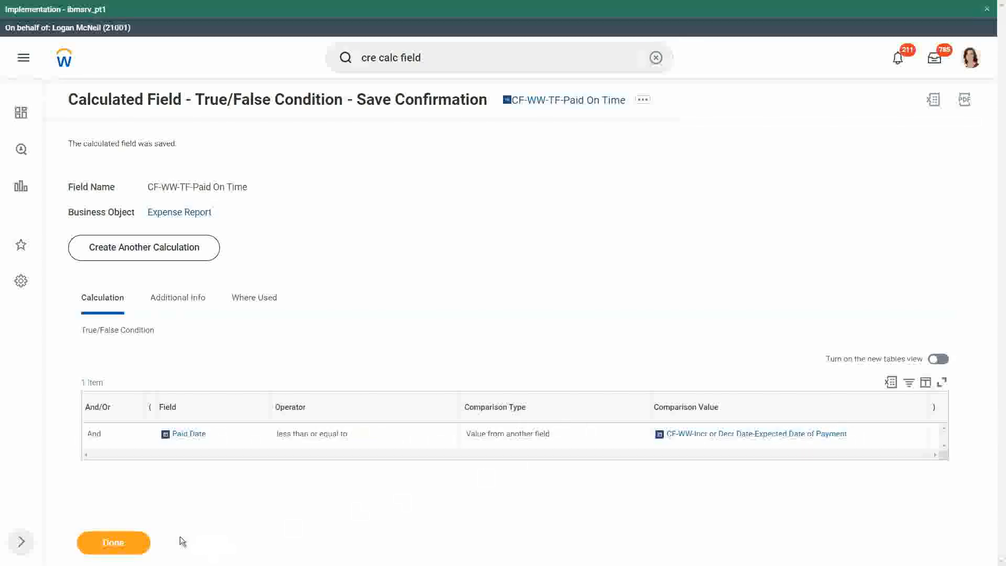
{"action": "left_click", "coordinate": [113, 542]}
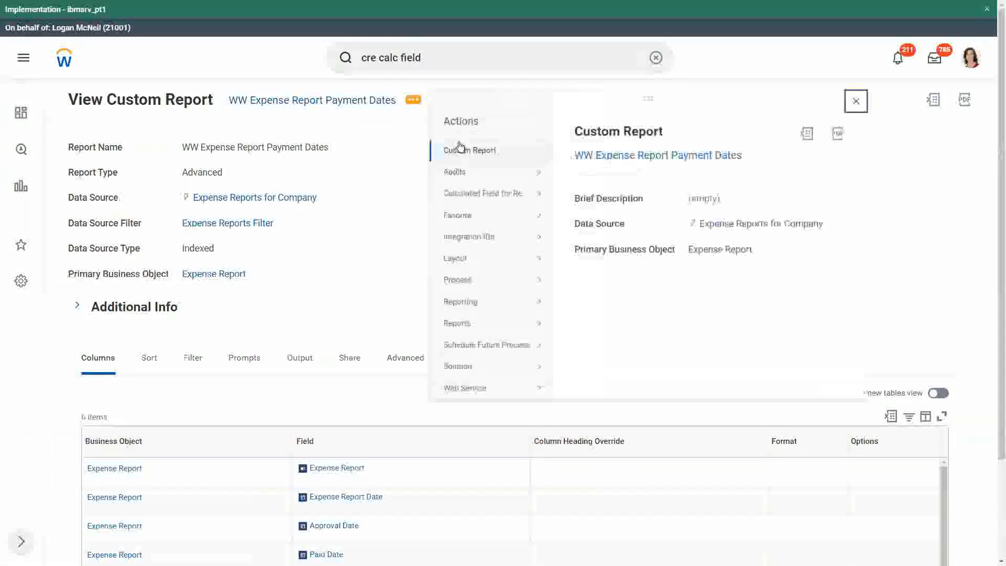
- Edit the WW Expense Report Payment Dates report and add a last column for the field CF-WW-TF-Paid On Time
{"action": "mouse_move", "coordinate": [480, 151]}
{"action": "left_click", "coordinate": [573, 152]}
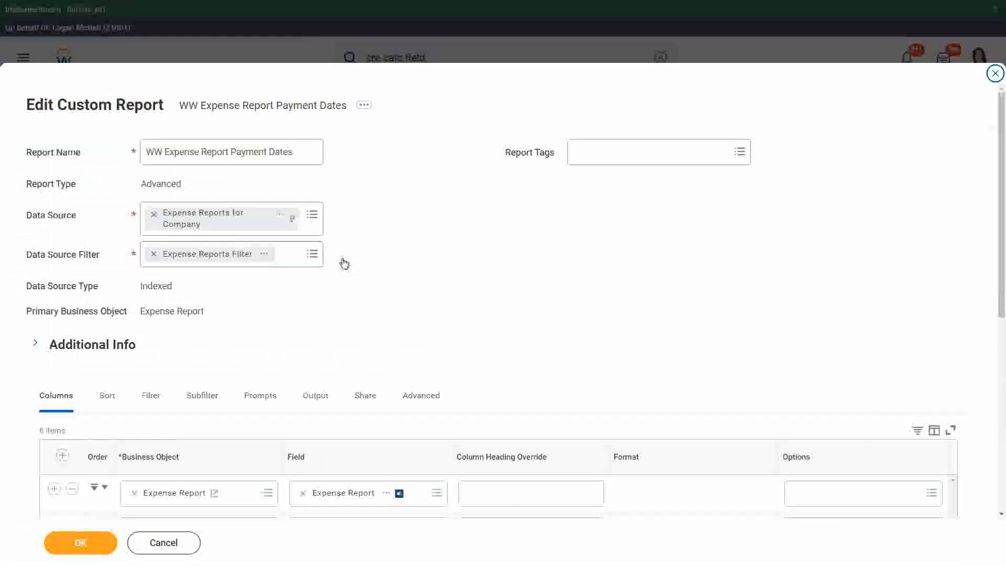
{"action": "scroll", "coordinate": [330, 275], "scroll_direction": "down", "scroll_amount": 7}
{"action": "left_click", "coordinate": [54, 323]}
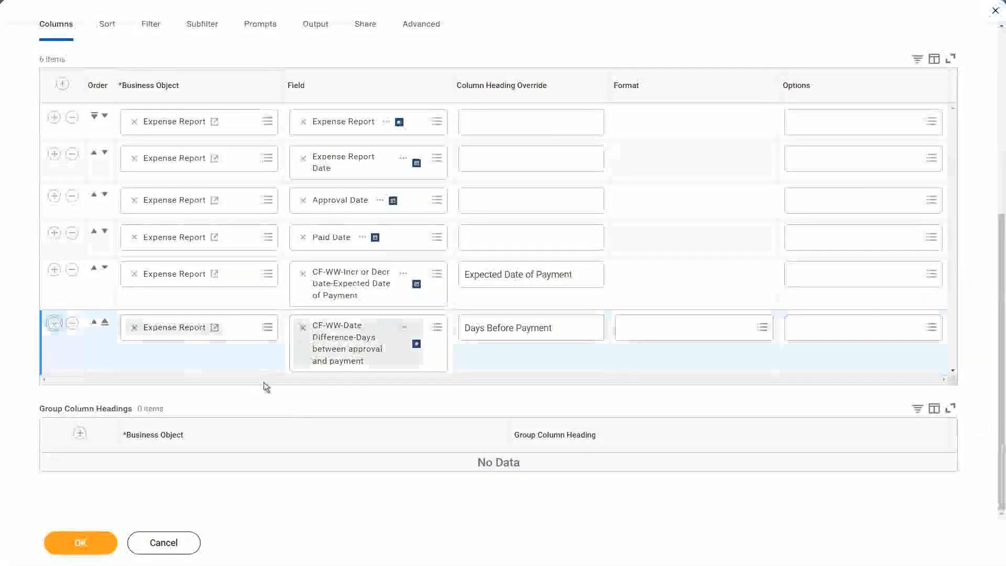
{"action": "left_click", "coordinate": [323, 402]}
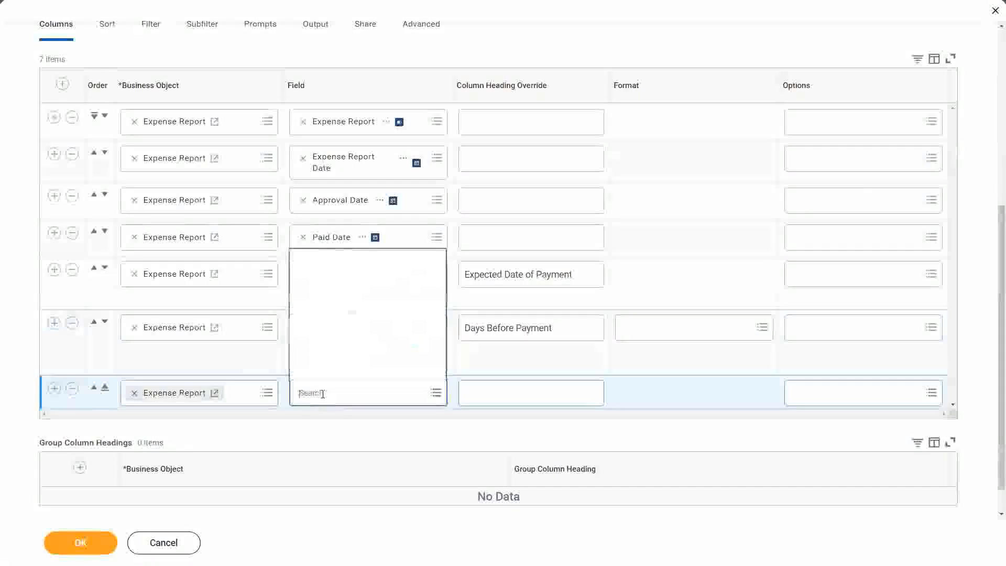
{"action": "type", "text": "CF-WW-TF-Paid On Time"}
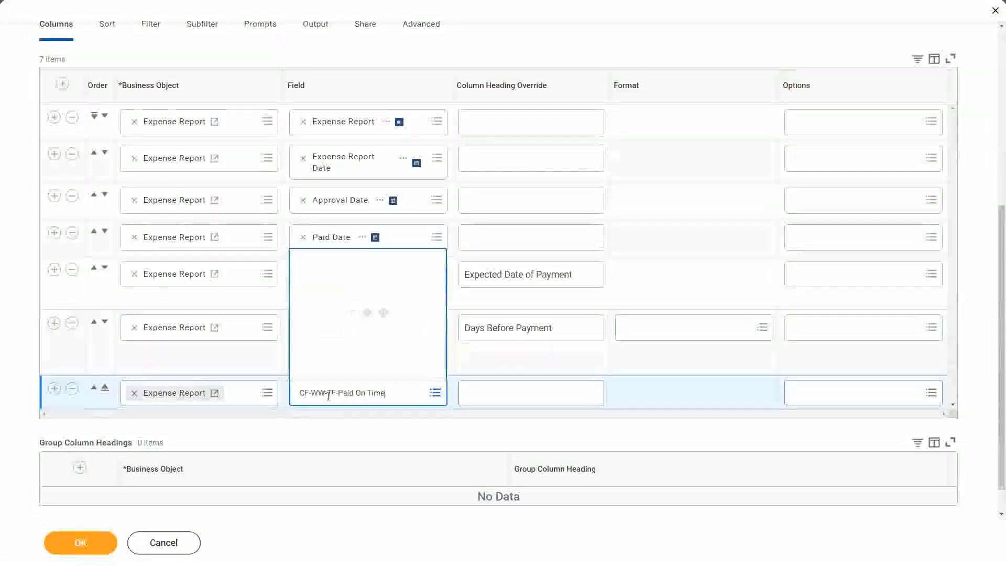
- Override the new column's heading with "Paid On Time ?" and save the report definition
{"action": "left_click", "coordinate": [515, 395]}
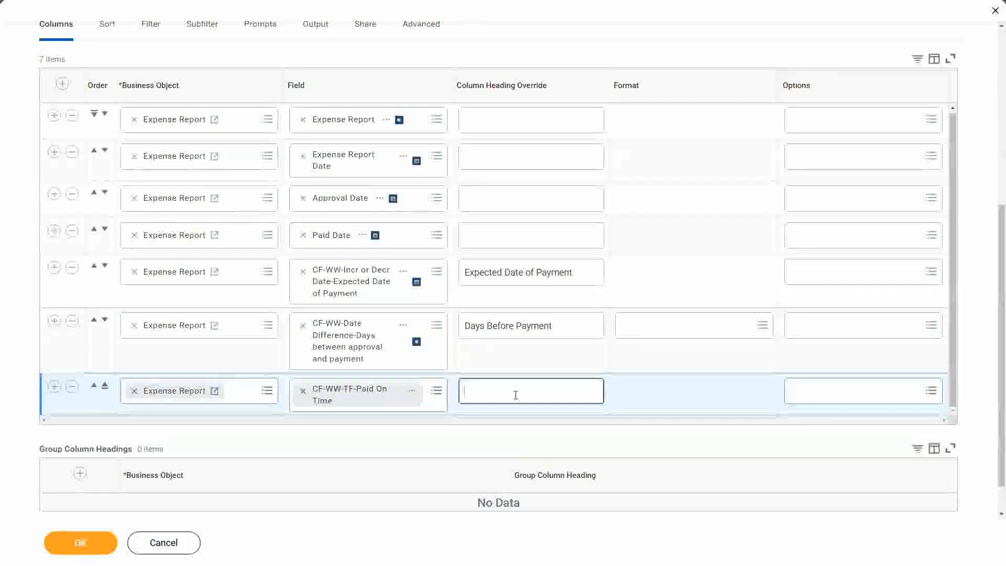
{"action": "type", "text": "Paid On"}
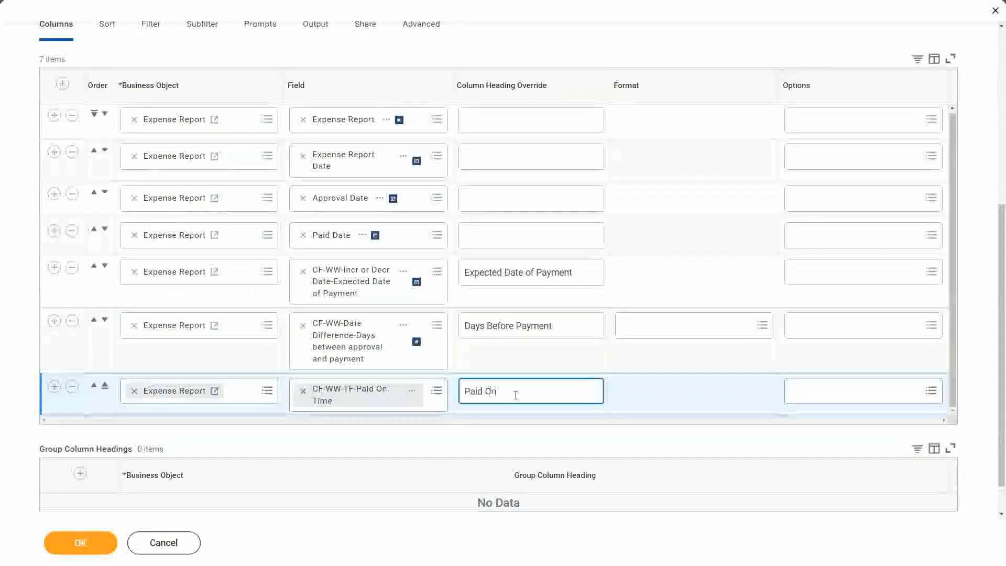
{"action": "type", "text": " Time ?"}
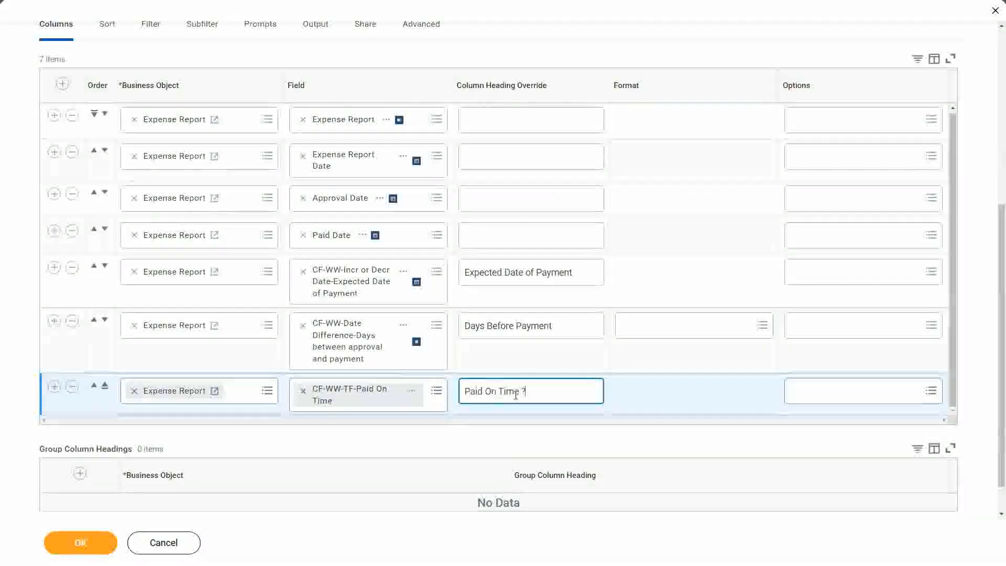
{"action": "left_click", "coordinate": [80, 545]}
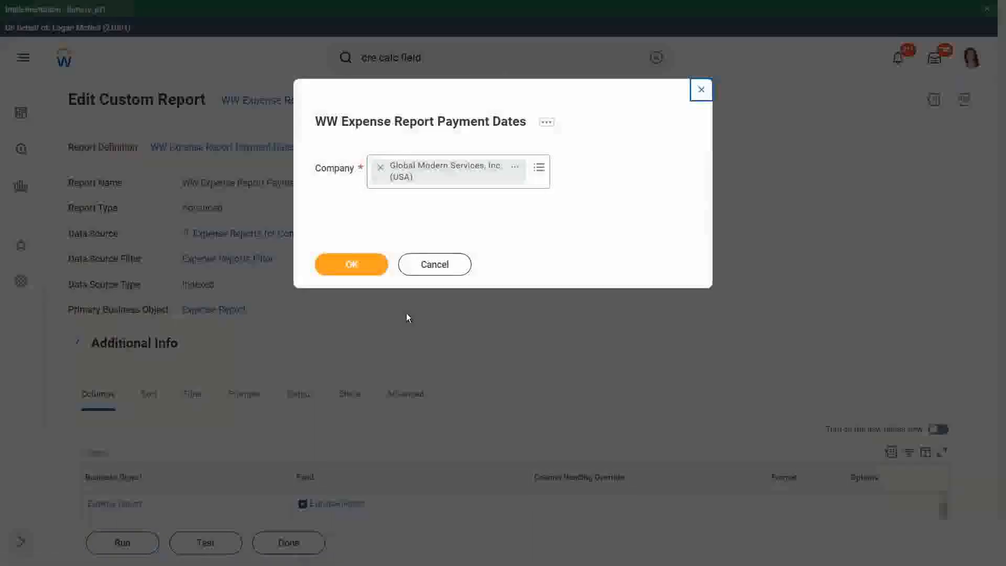
- Run the report for Global Modern Services, Inc. (USA) and check the Days Before Payment and Paid On Time ? values
{"action": "left_click", "coordinate": [351, 267]}
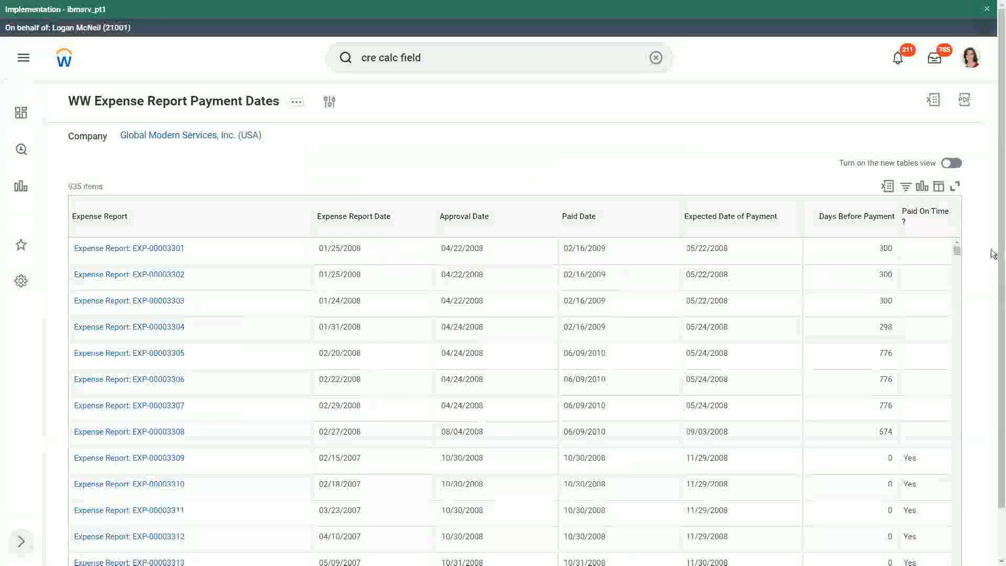
{"action": "scroll", "coordinate": [892, 196], "scroll_direction": "down", "scroll_amount": 1}
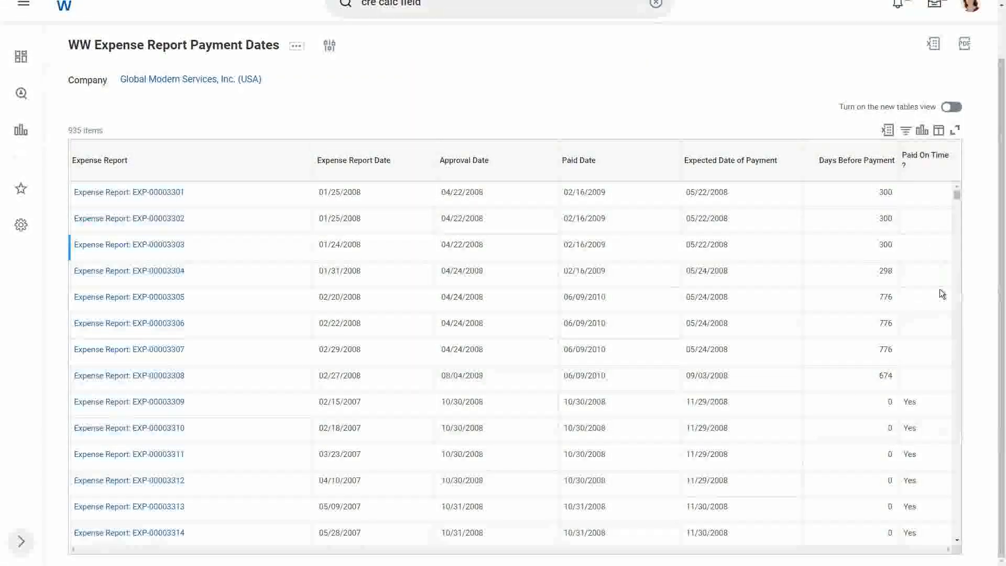
{"action": "left_click", "coordinate": [897, 401]}
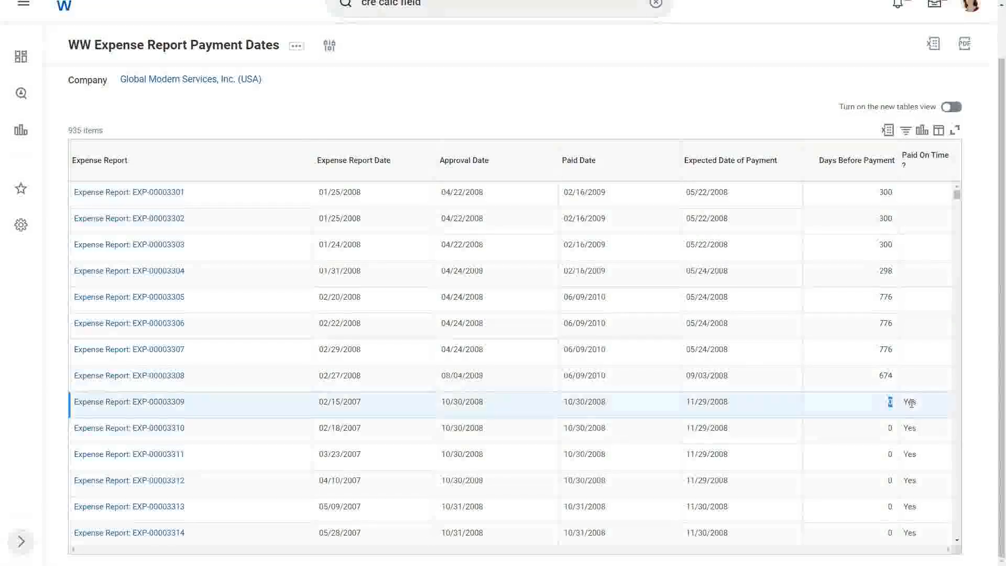
{"action": "double_click", "coordinate": [911, 402]}
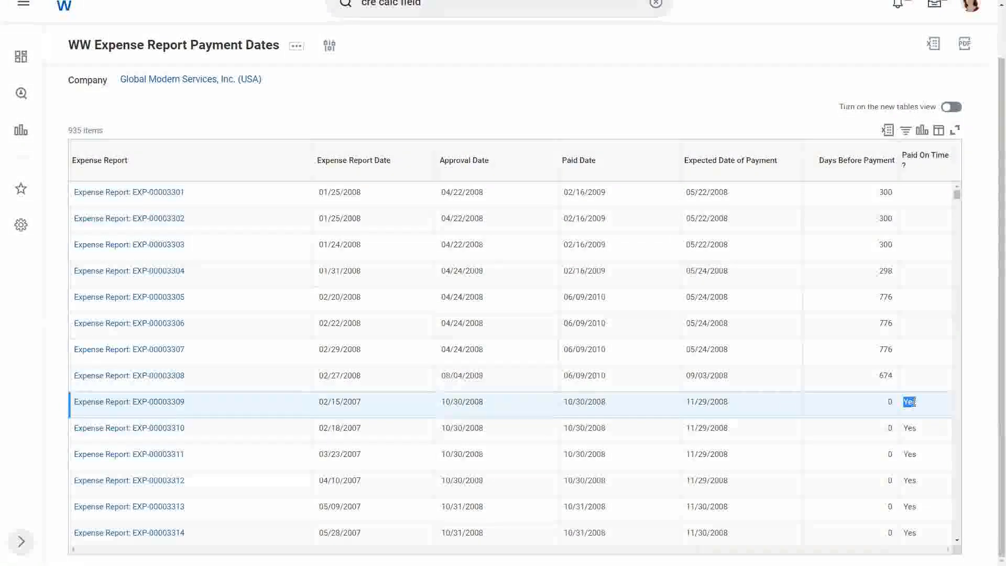
{"action": "scroll", "coordinate": [930, 339], "scroll_direction": "down", "scroll_amount": 4}
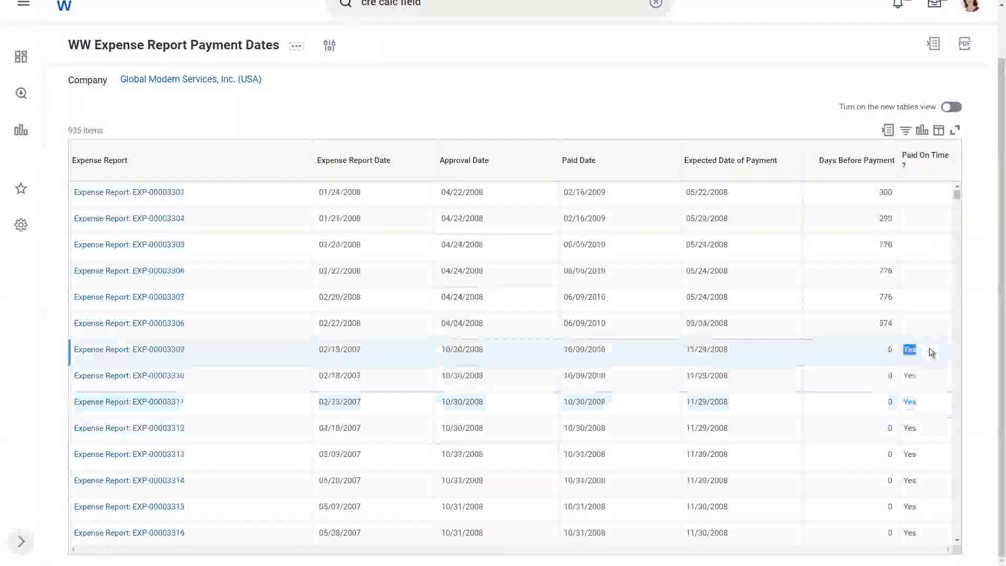
{"action": "scroll", "coordinate": [926, 354], "scroll_direction": "up", "scroll_amount": 5}
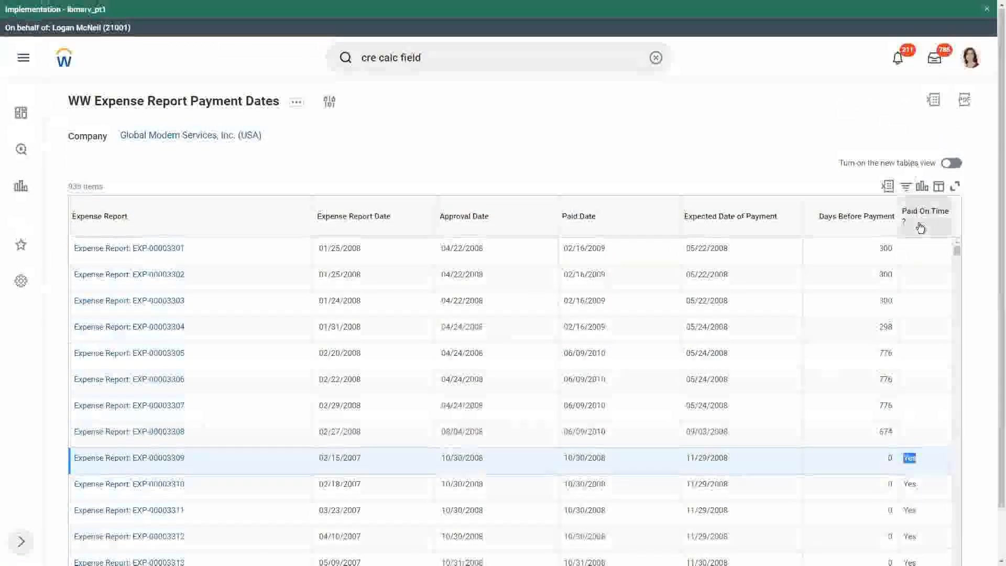
- Filter the report results to rows where Paid On Time ? is No
{"action": "left_click", "coordinate": [928, 218]}
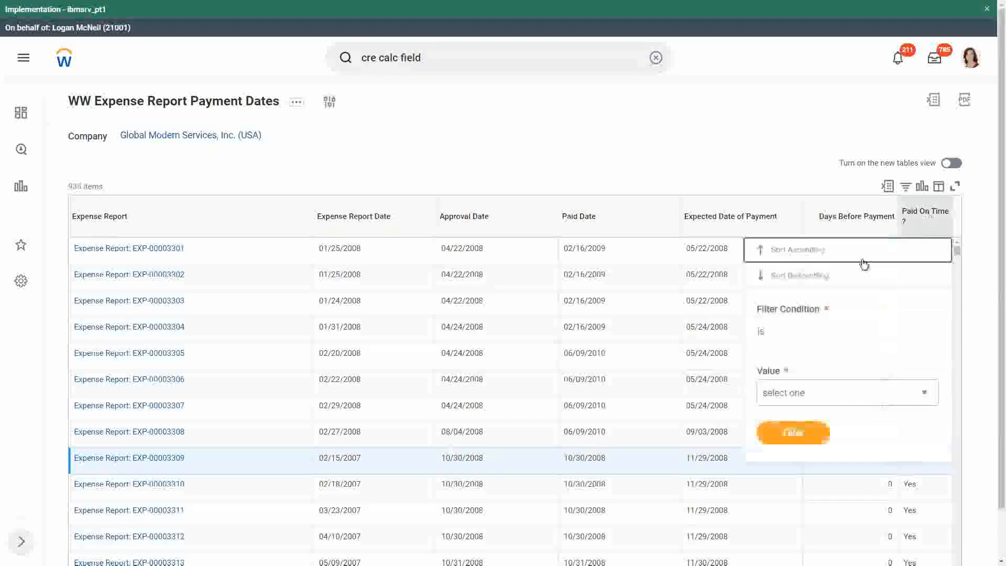
{"action": "left_click", "coordinate": [797, 393]}
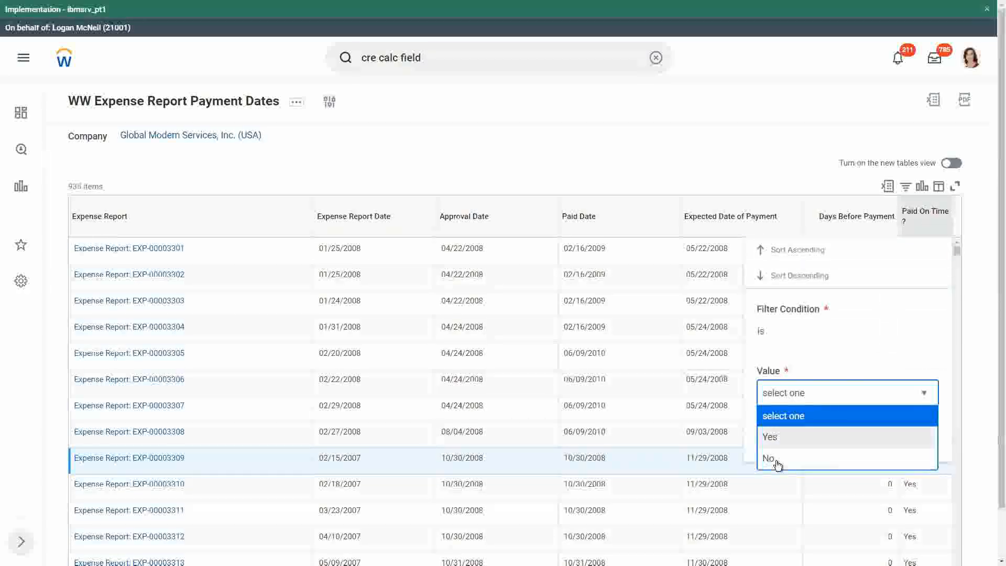
{"action": "left_click", "coordinate": [777, 464]}
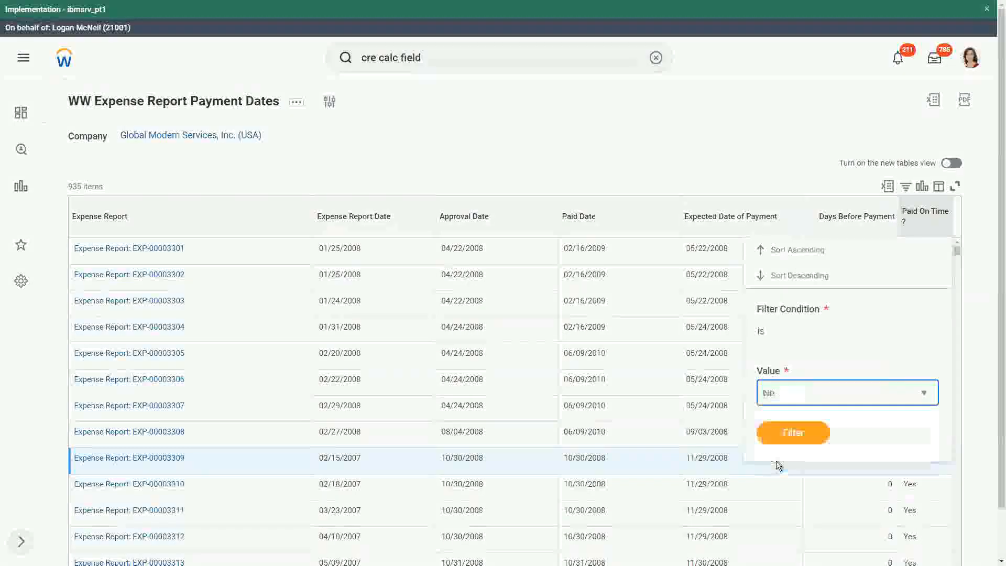
{"action": "left_click", "coordinate": [792, 435]}
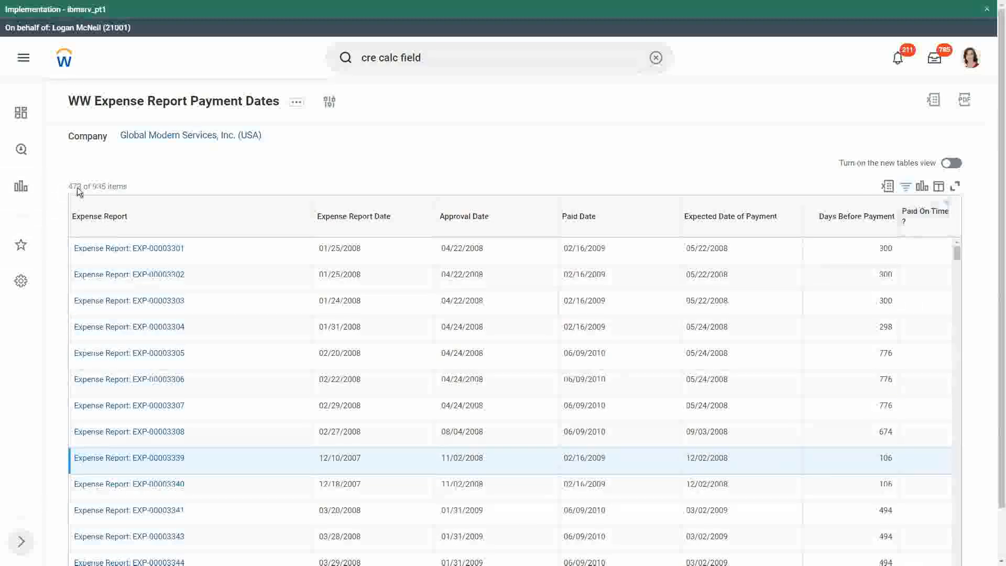
- Examine the filtered expense reports, checking the item count and the Days Before Payment values down the list
{"action": "left_click", "coordinate": [162, 193]}
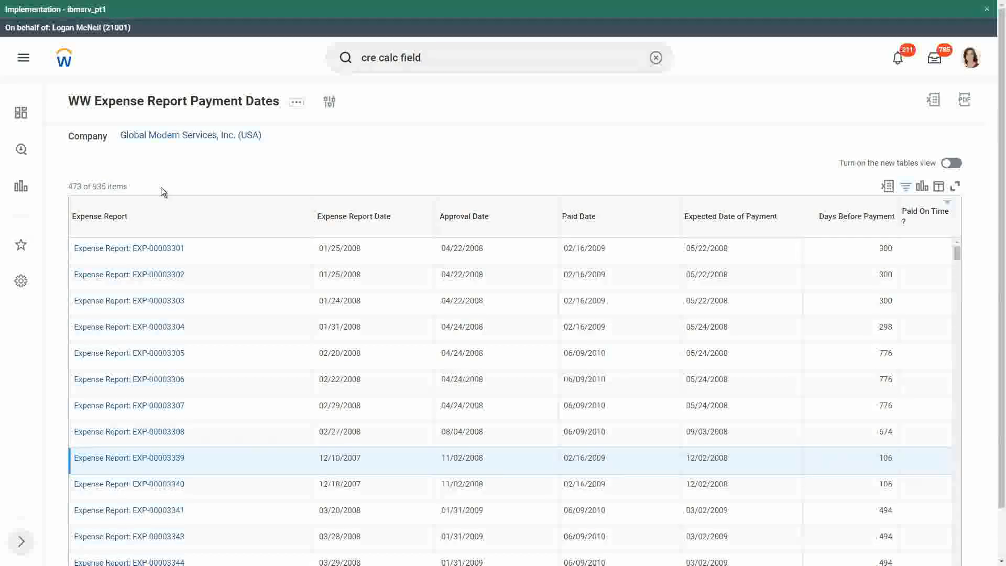
{"action": "scroll", "coordinate": [994, 335], "scroll_direction": "down", "scroll_amount": 2}
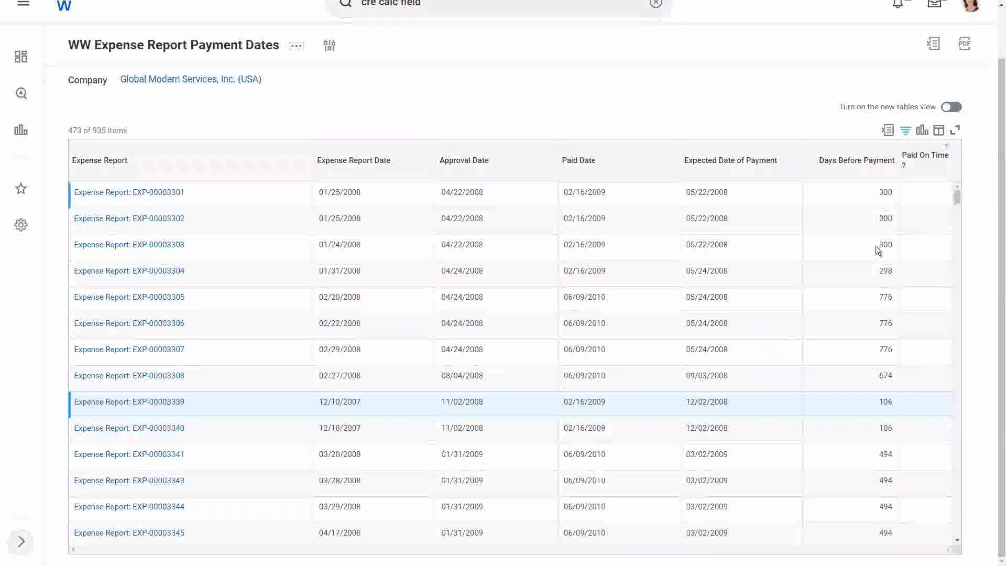
{"action": "left_click", "coordinate": [882, 430]}
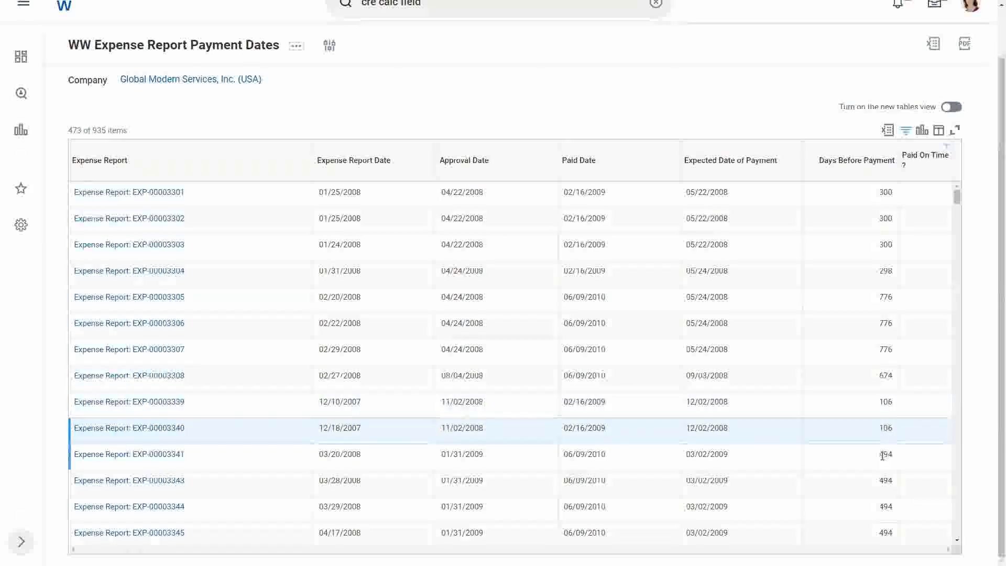
{"action": "left_click", "coordinate": [882, 450]}
{"action": "scroll", "coordinate": [872, 416], "scroll_direction": "down", "scroll_amount": 4}
{"action": "scroll", "coordinate": [873, 416], "scroll_direction": "down", "scroll_amount": 10}
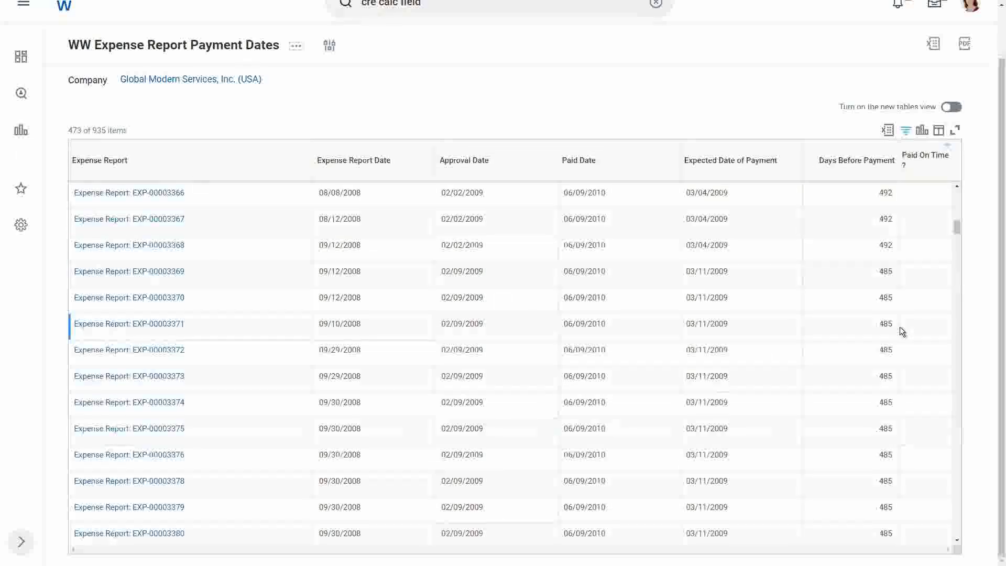
{"action": "scroll", "coordinate": [901, 326], "scroll_direction": "down", "scroll_amount": 4}
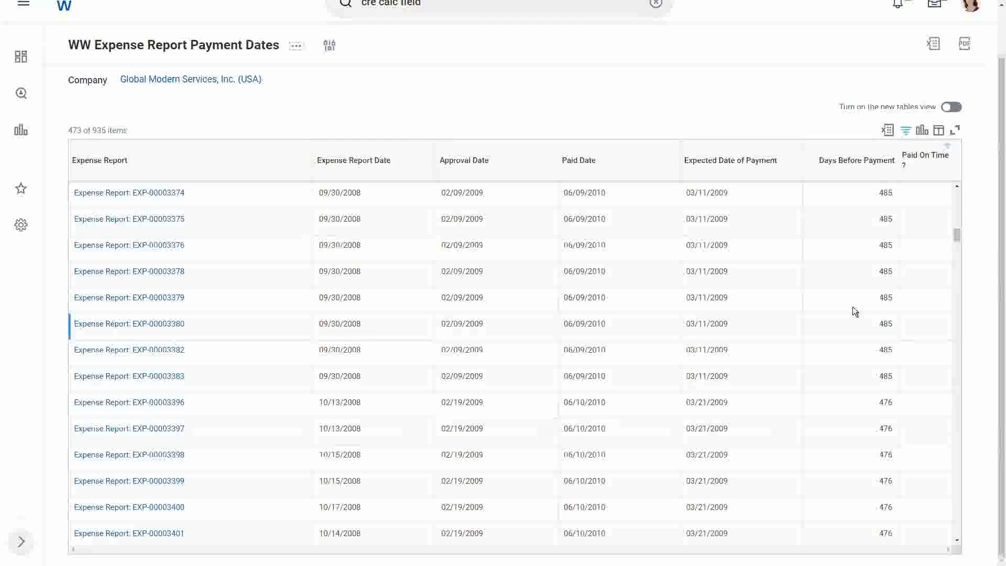
{"action": "scroll", "coordinate": [853, 311], "scroll_direction": "down", "scroll_amount": 5}
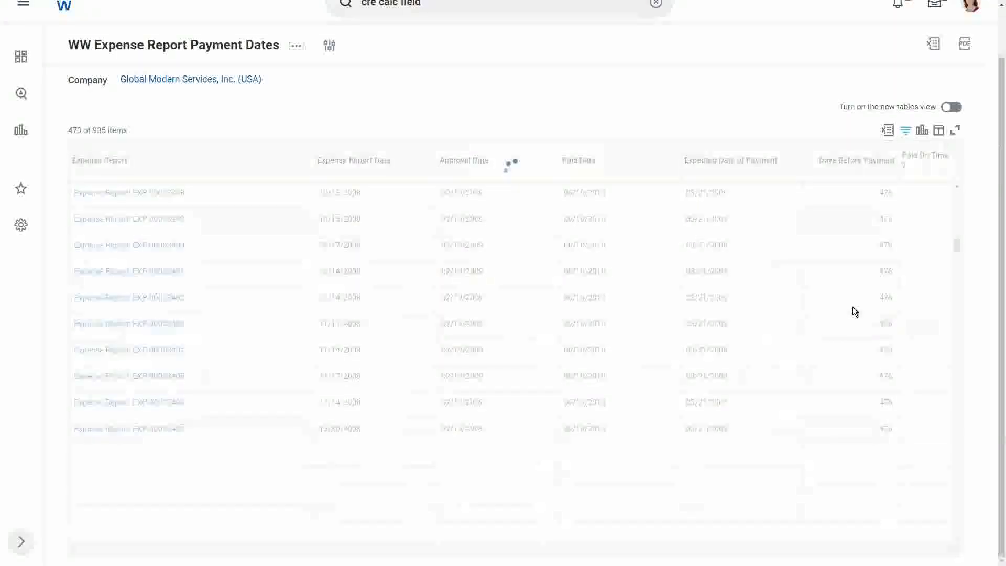
{"action": "scroll", "coordinate": [853, 307], "scroll_direction": "down", "scroll_amount": 5}
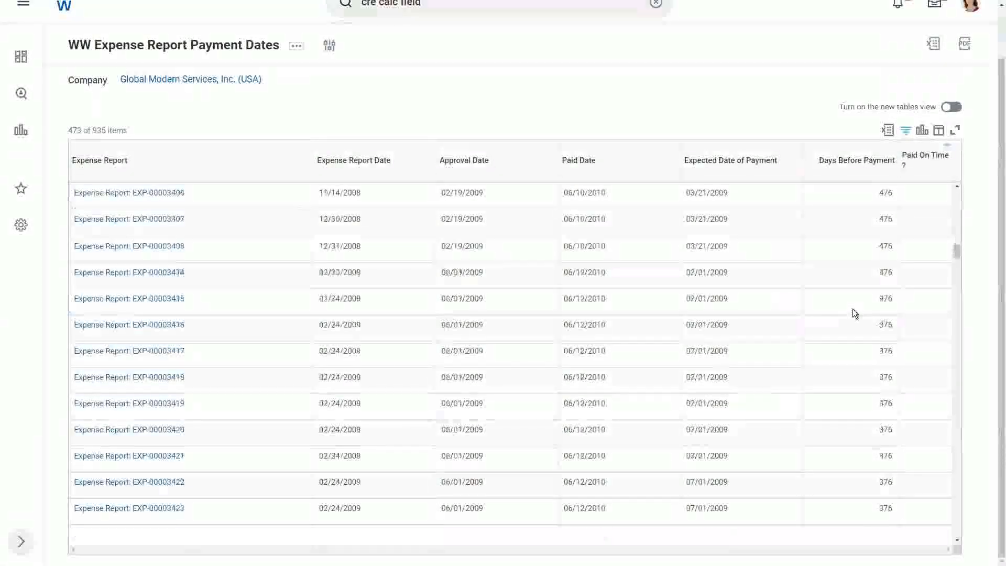
- Examine the remaining filtered late payments and the column list in the WW Expense Report Payment Dates report definition
{"action": "scroll", "coordinate": [853, 313], "scroll_direction": "up", "scroll_amount": 15}
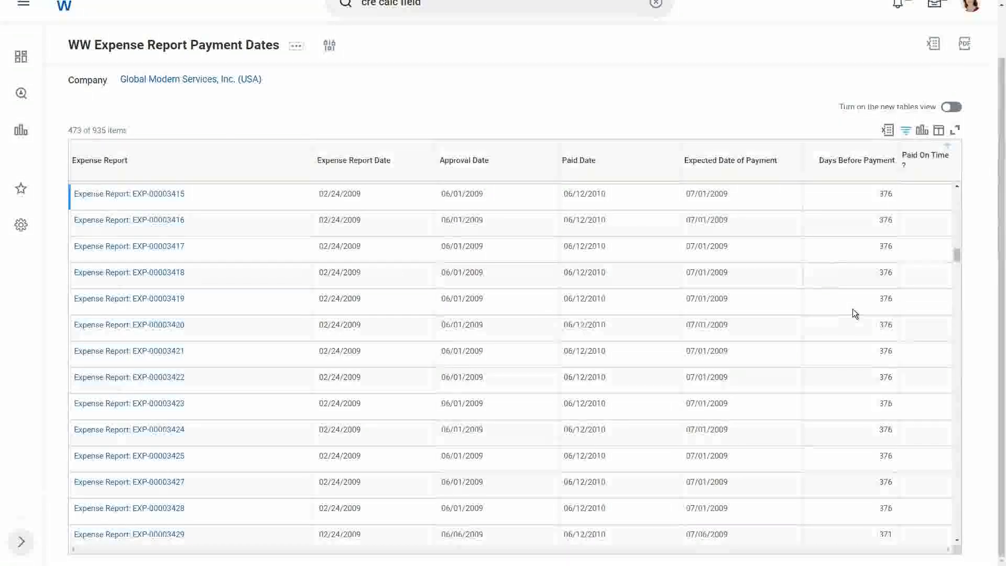
{"action": "scroll", "coordinate": [854, 314], "scroll_direction": "up", "scroll_amount": 6}
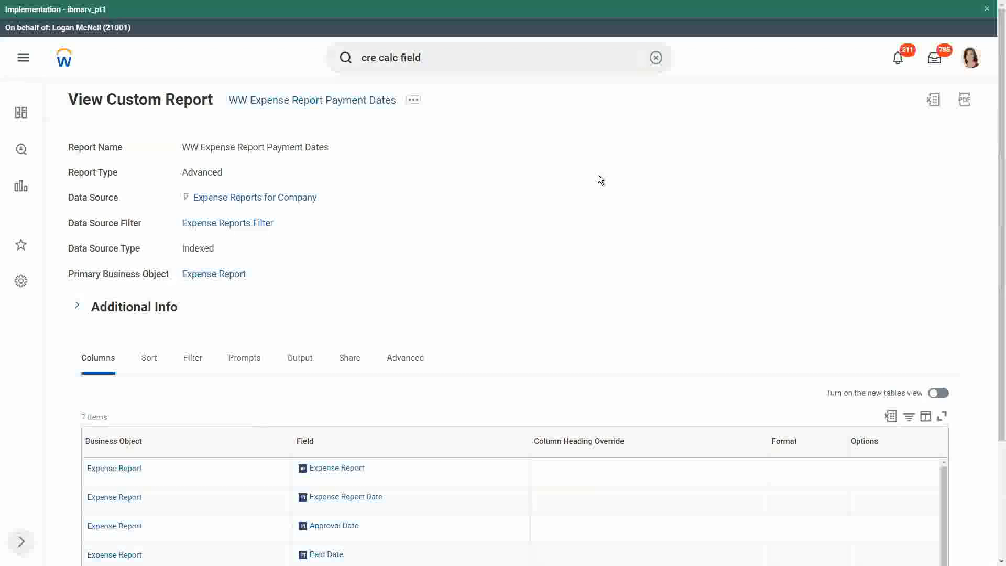
{"action": "scroll", "coordinate": [355, 257], "scroll_direction": "down", "scroll_amount": 3}
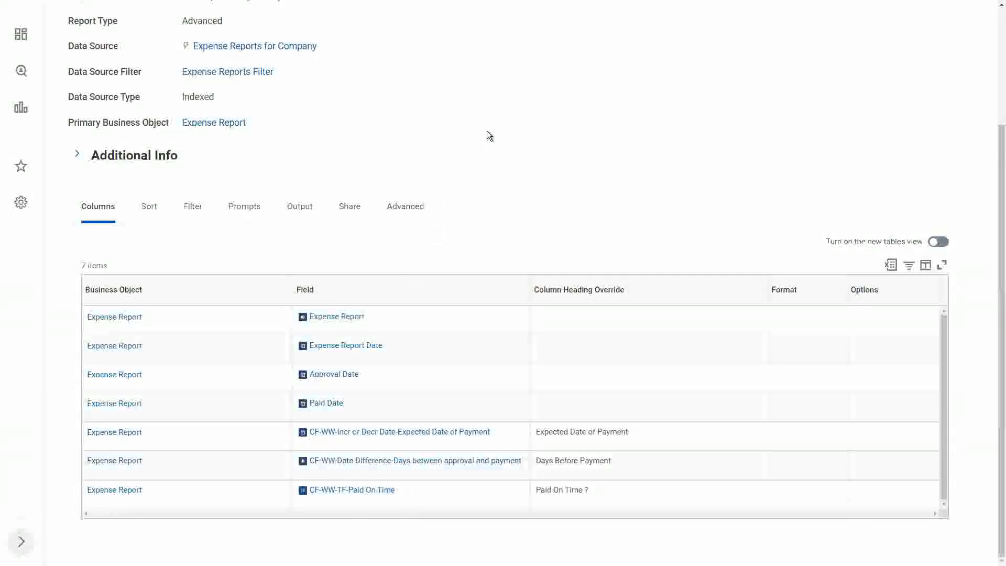
{"action": "scroll", "coordinate": [294, 232], "scroll_direction": "up", "scroll_amount": 3}
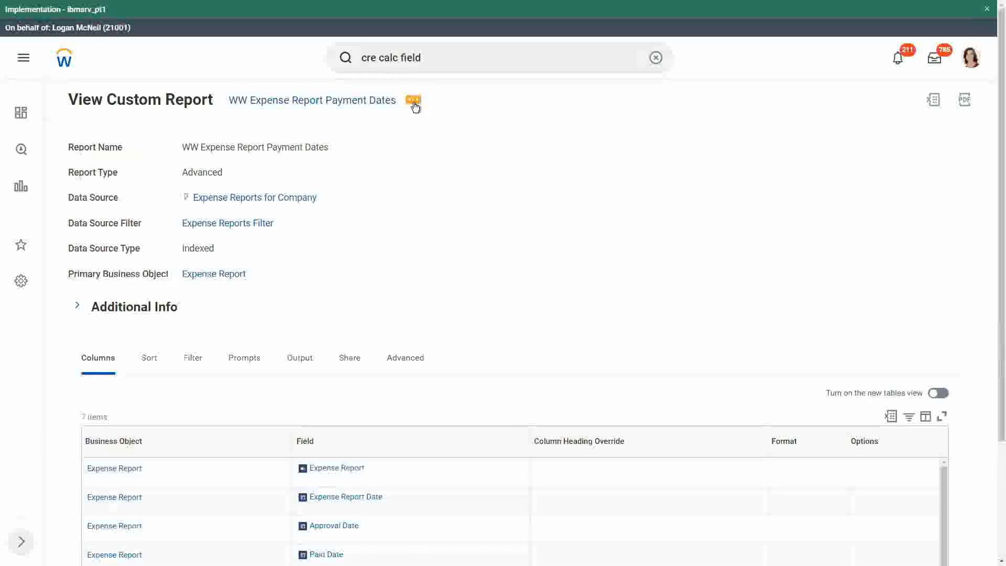
- Run the WW Expense Report Payment Dates report again for Global Modern Services, Inc. (USA)
{"action": "left_click", "coordinate": [413, 101]}
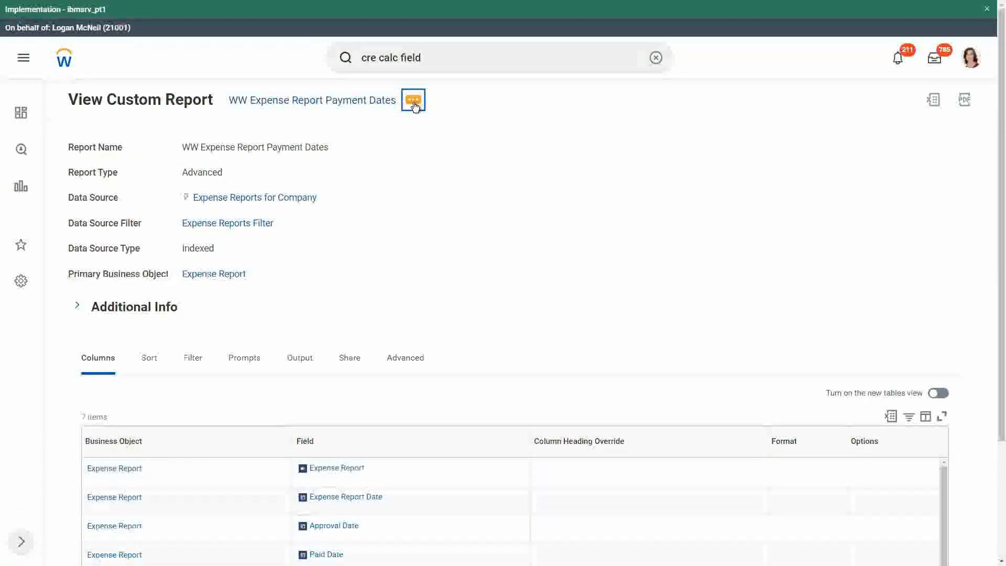
{"action": "mouse_move", "coordinate": [483, 153]}
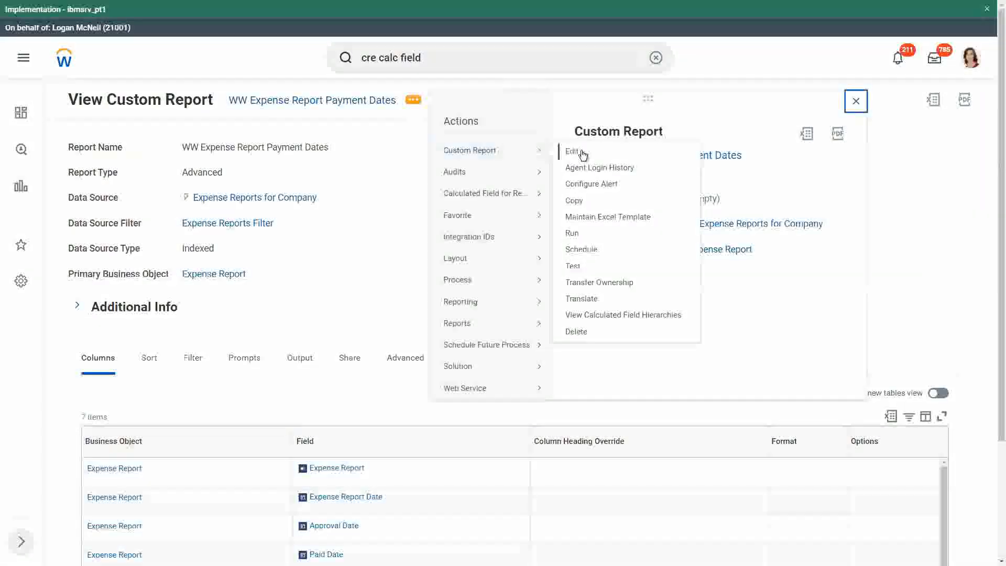
{"action": "left_click", "coordinate": [576, 236]}
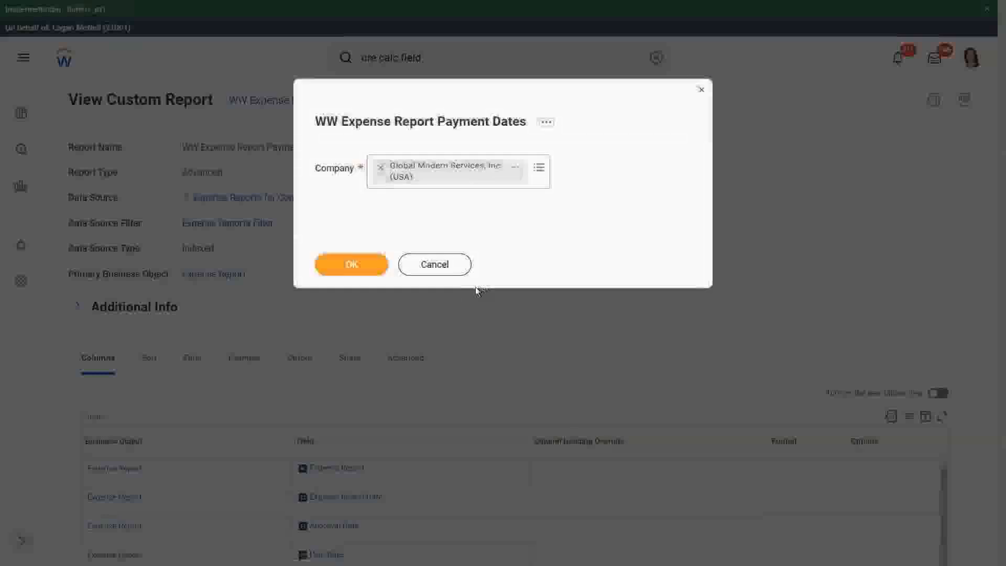
{"action": "left_click", "coordinate": [351, 264]}
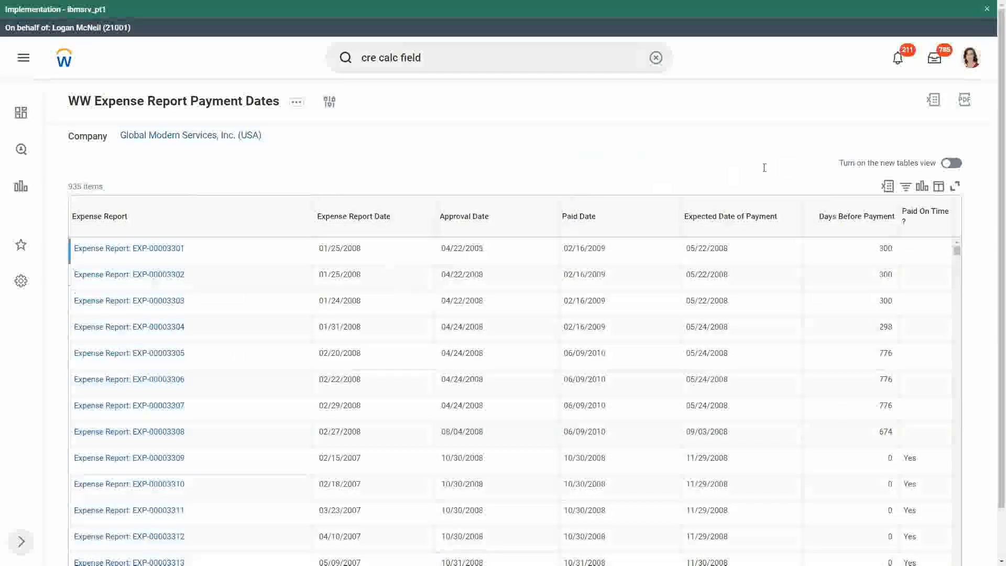
- Export the full report results to Excel and open the downloaded workbook, dismissing the window that covers the sheet
{"action": "left_click", "coordinate": [935, 101]}
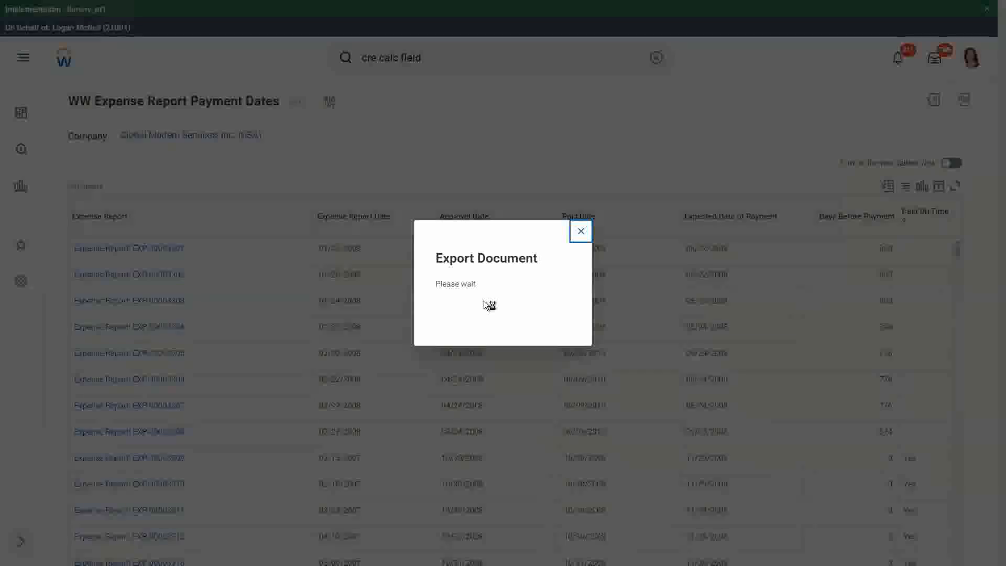
{"action": "left_click", "coordinate": [501, 312]}
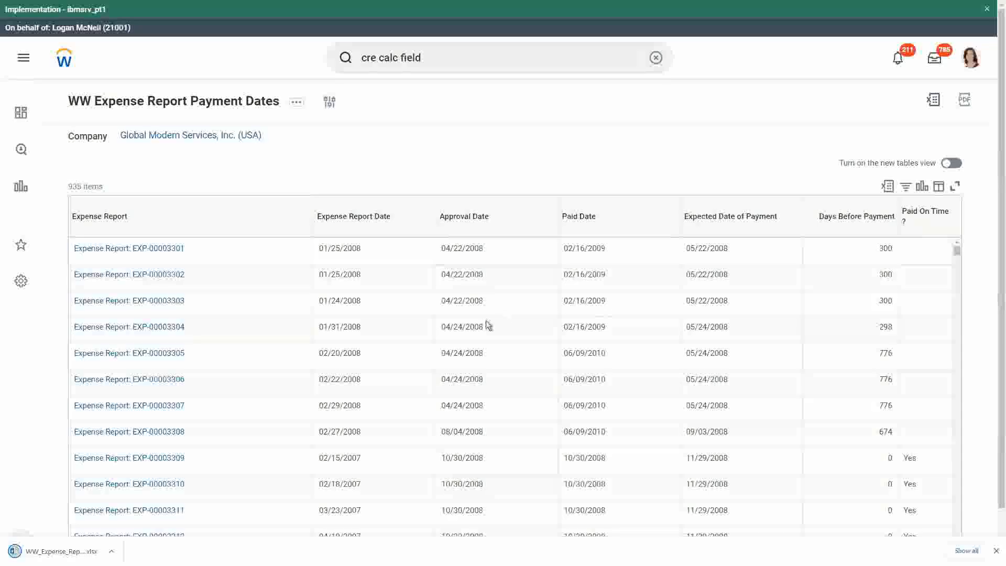
{"action": "left_click", "coordinate": [46, 549]}
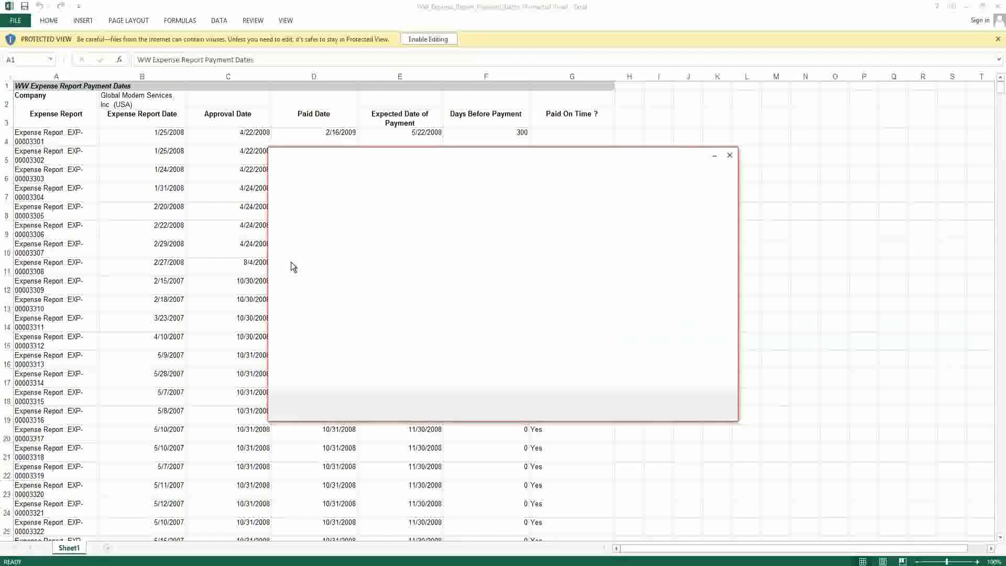
{"action": "left_click", "coordinate": [729, 156]}
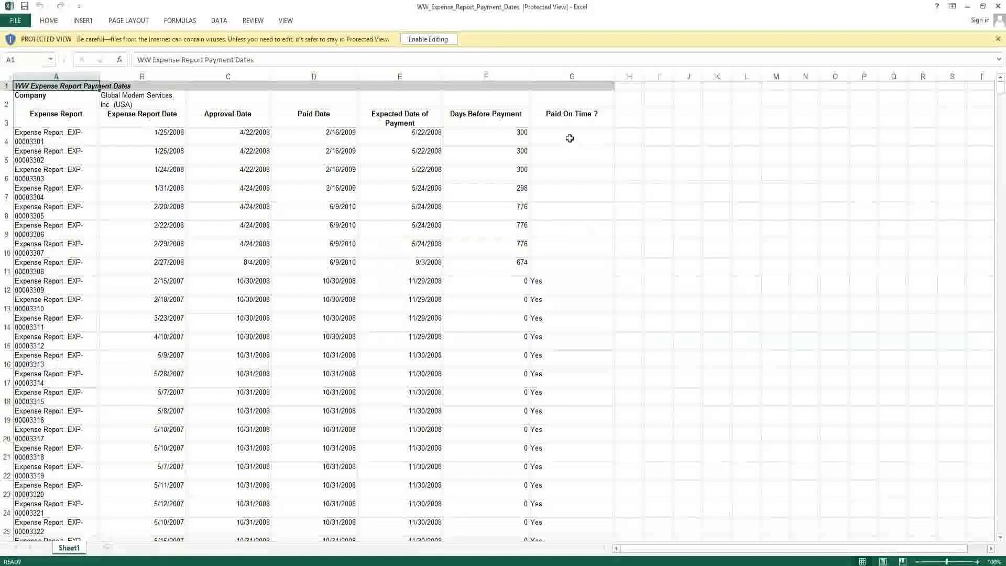
- Examine the Paid On Time ? column in the exported sheet, comparing blank cells with the Days Before Payment values
{"action": "left_click_drag", "start_coordinate": [570, 140], "coordinate": [564, 262]}
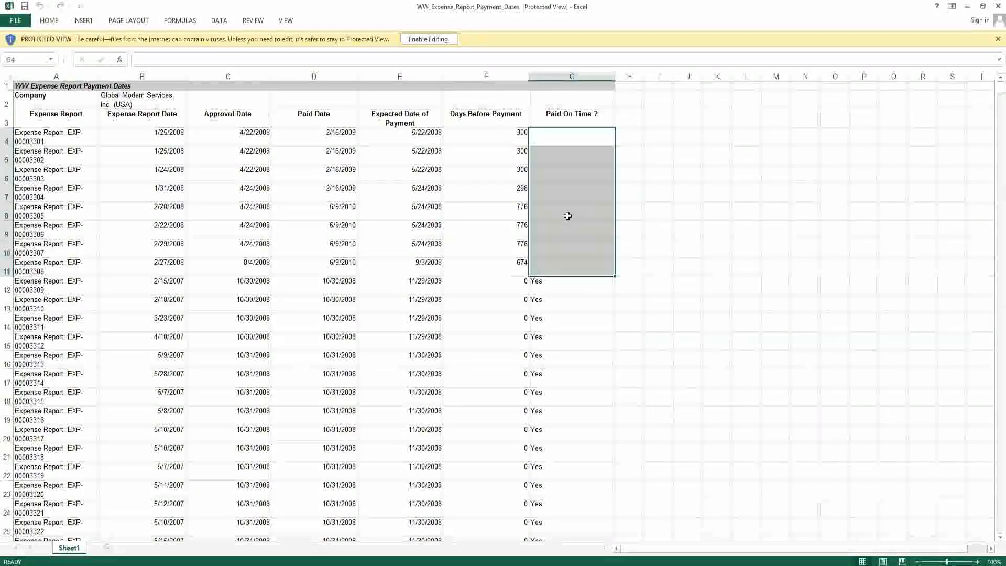
{"action": "left_click", "coordinate": [568, 216]}
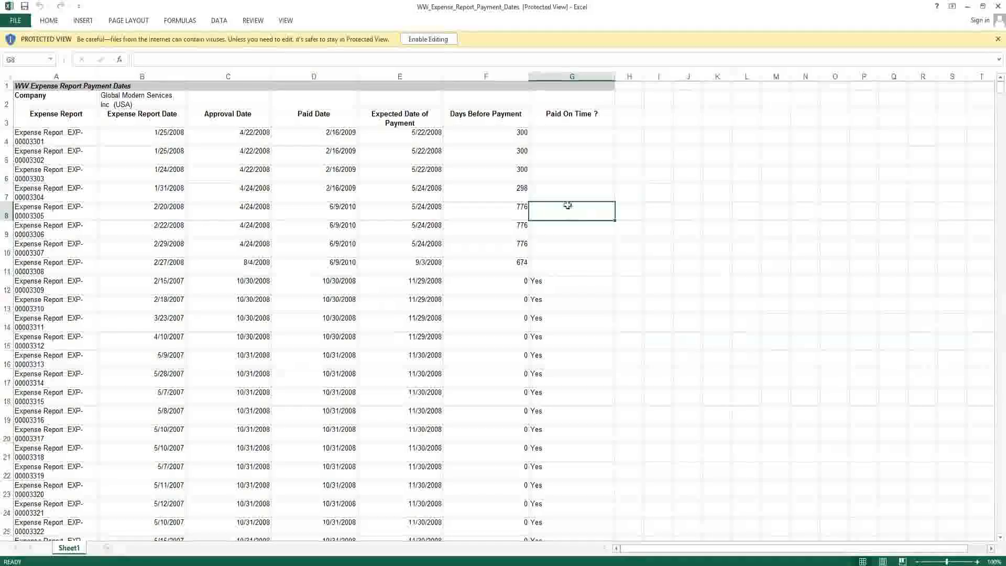
{"action": "scroll", "coordinate": [568, 205], "scroll_direction": "down", "scroll_amount": 4}
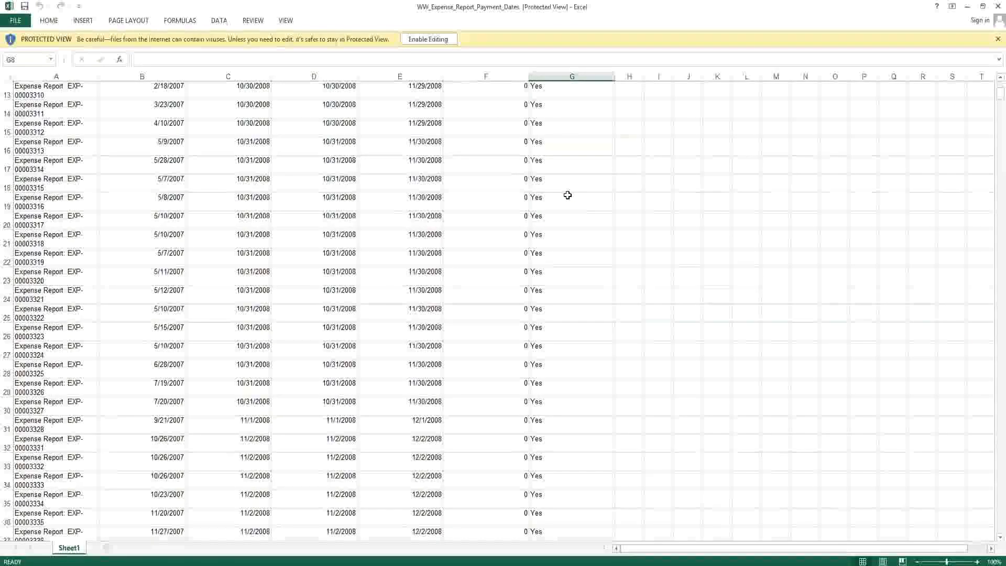
{"action": "scroll", "coordinate": [568, 195], "scroll_direction": "down", "scroll_amount": 8}
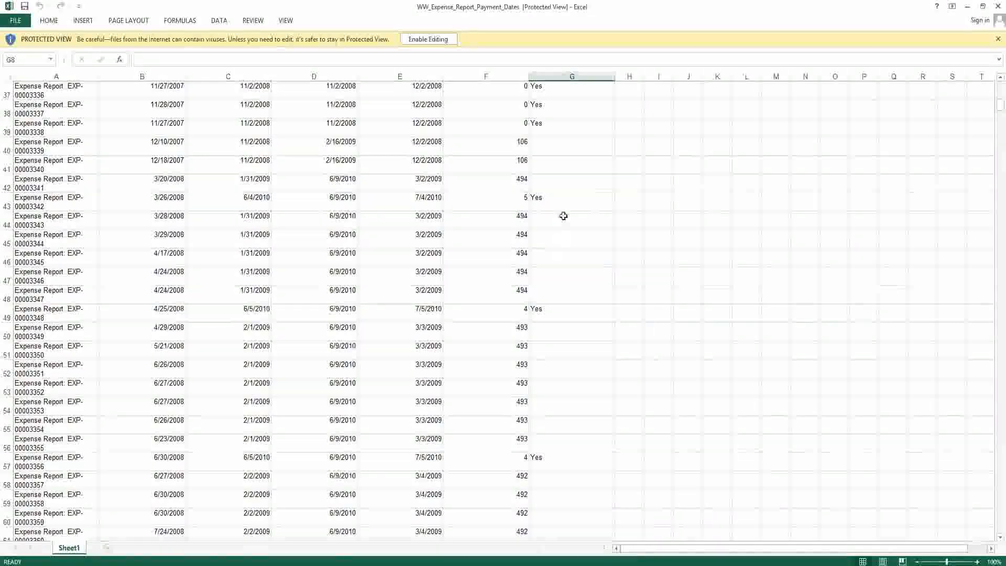
{"action": "left_click_drag", "start_coordinate": [564, 215], "coordinate": [557, 276]}
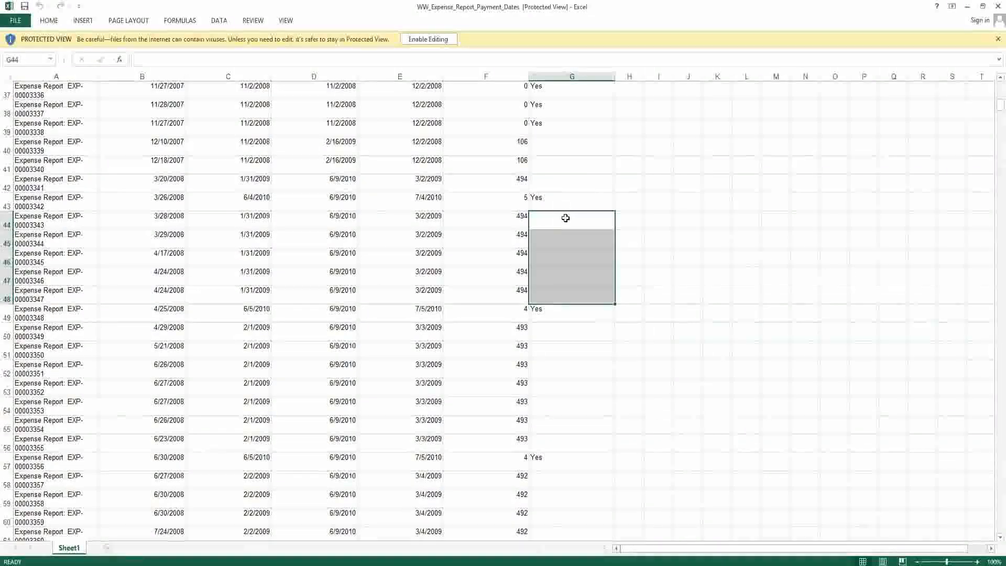
{"action": "left_click", "coordinate": [566, 217]}
{"action": "scroll", "coordinate": [566, 210], "scroll_direction": "up", "scroll_amount": 7}
{"action": "scroll", "coordinate": [567, 204], "scroll_direction": "up", "scroll_amount": 5}
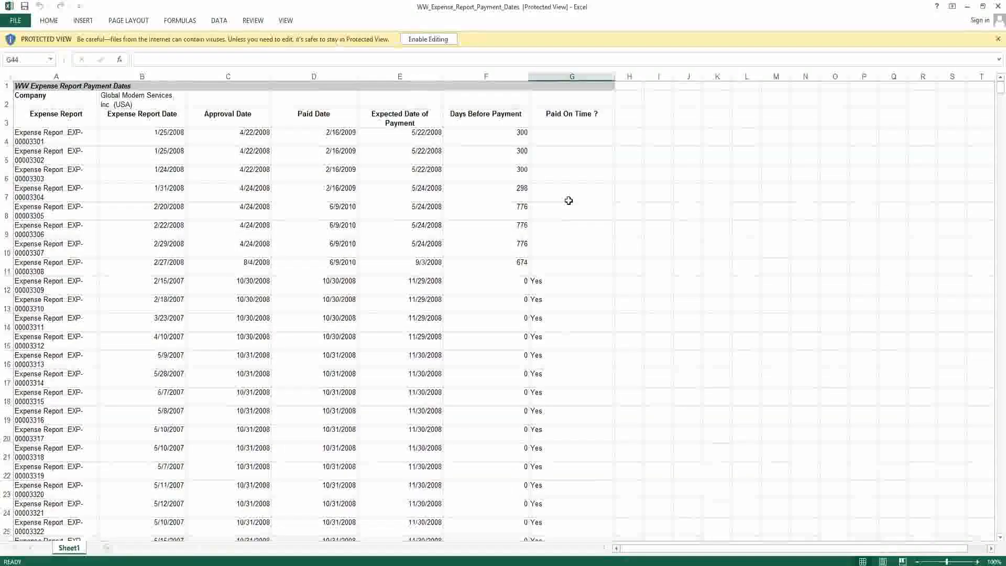
{"action": "left_click_drag", "start_coordinate": [566, 136], "coordinate": [570, 253]}
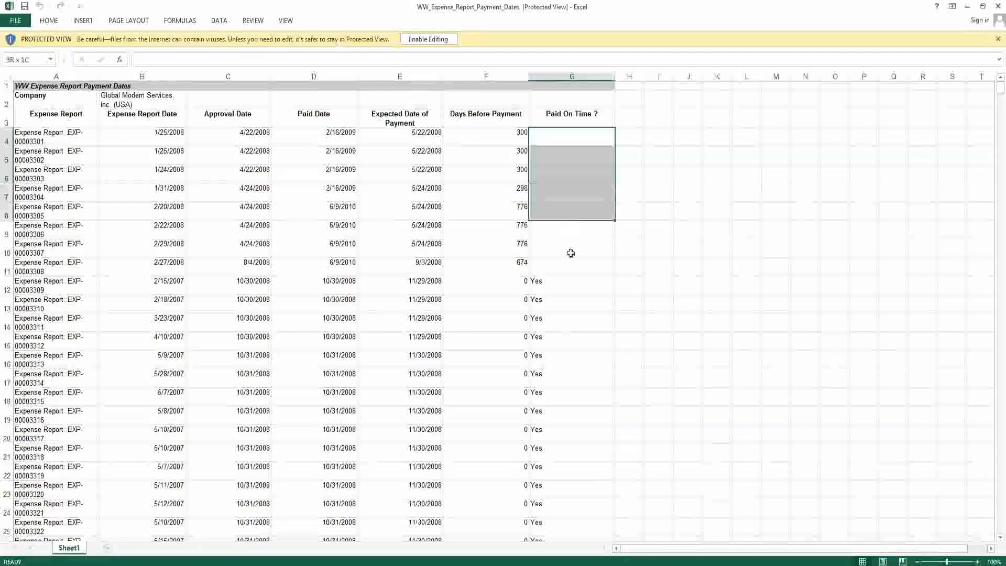
{"action": "left_click_drag", "start_coordinate": [571, 253], "coordinate": [570, 261]}
{"action": "left_click", "coordinate": [568, 229]}
{"action": "left_click", "coordinate": [564, 158]}
{"action": "left_click", "coordinate": [569, 140]}
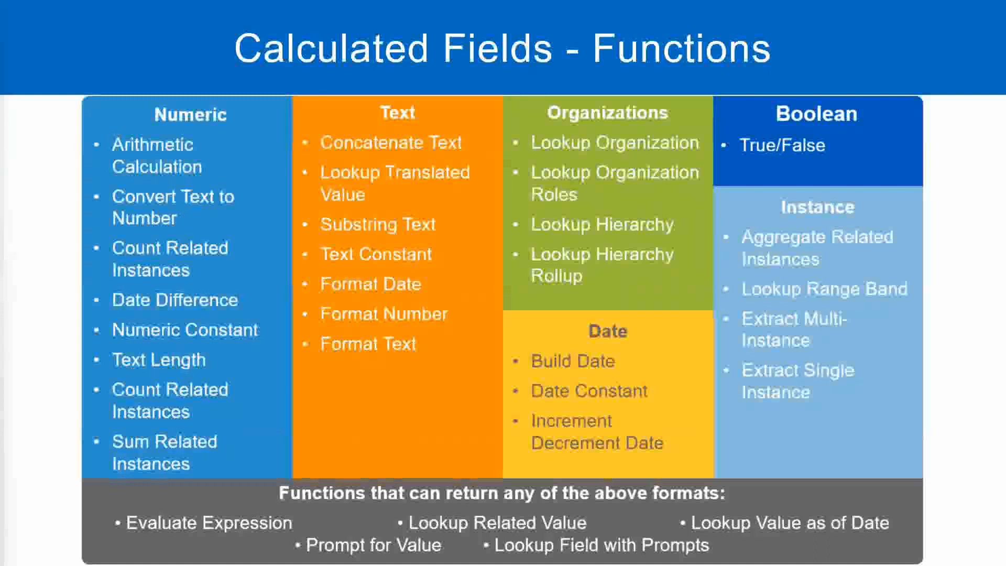
- Switch to the Notepad++ notes and review the Length of Service - Worker sample data and the question about extracting months
{"action": "key", "text": "alt+Tab"}
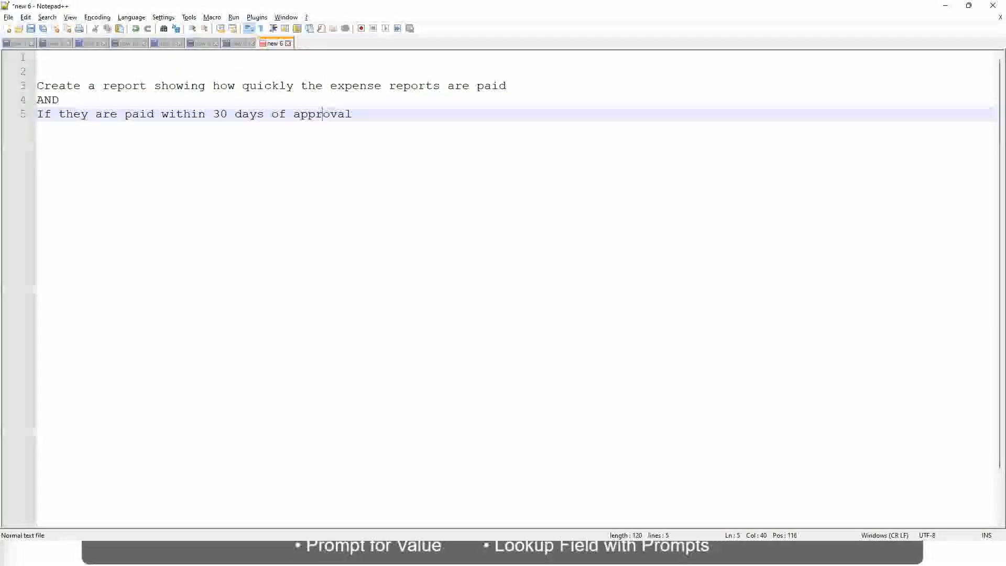
{"action": "key", "text": "alt+Tab"}
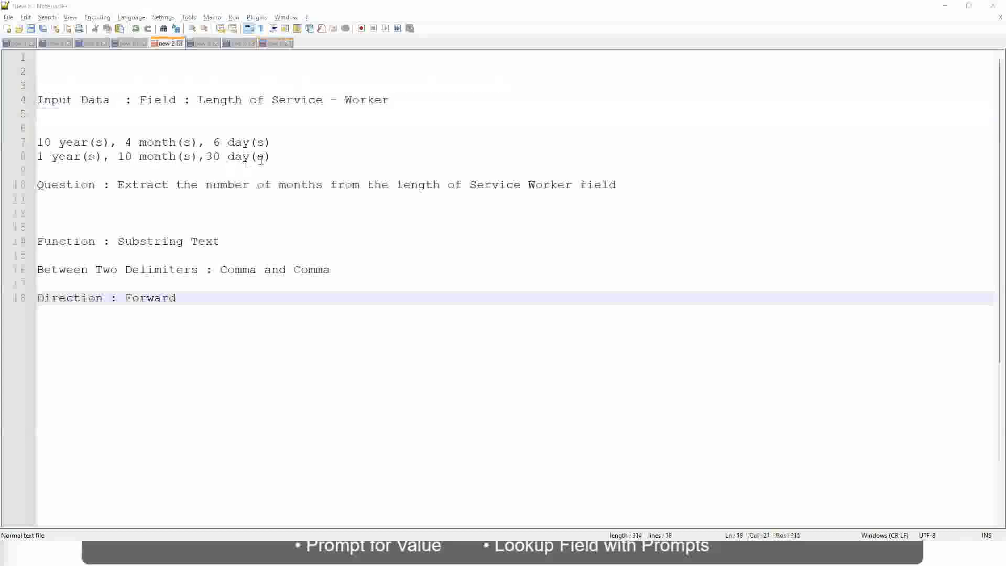
{"action": "left_click", "coordinate": [285, 171]}
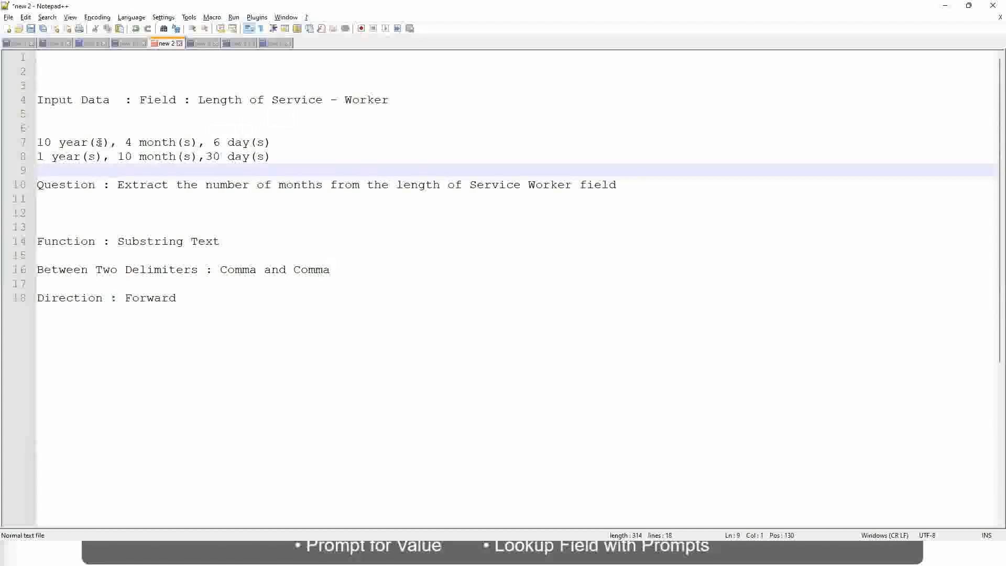
{"action": "left_click", "coordinate": [67, 143]}
{"action": "left_click", "coordinate": [147, 144]}
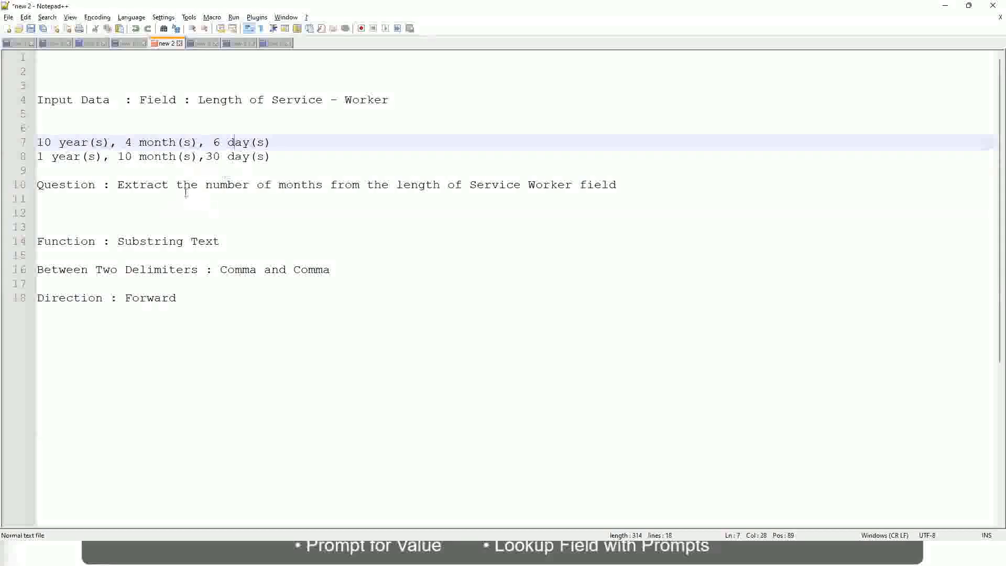
{"action": "left_click_drag", "start_coordinate": [278, 186], "coordinate": [375, 185]}
{"action": "left_click", "coordinate": [419, 186]}
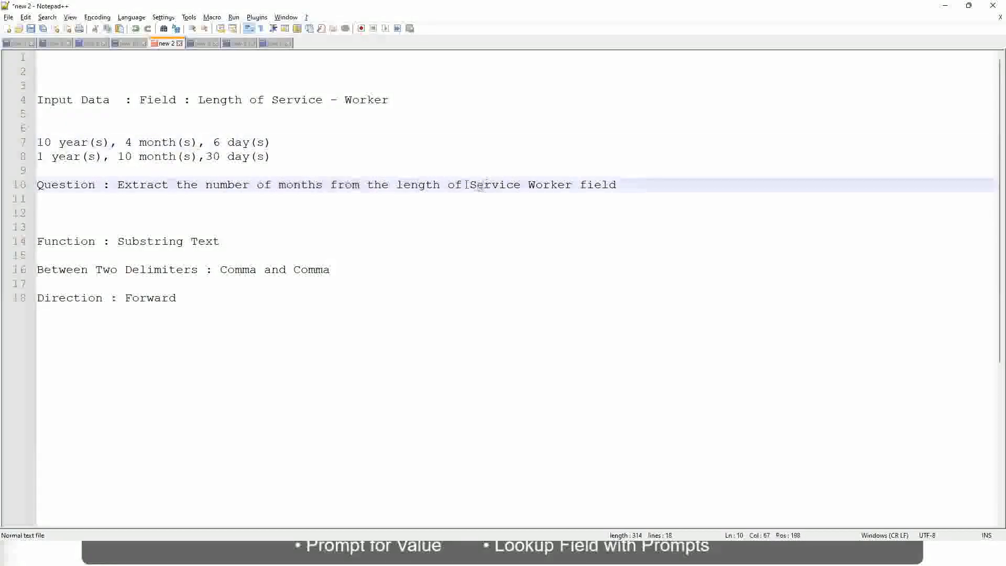
{"action": "left_click", "coordinate": [623, 185]}
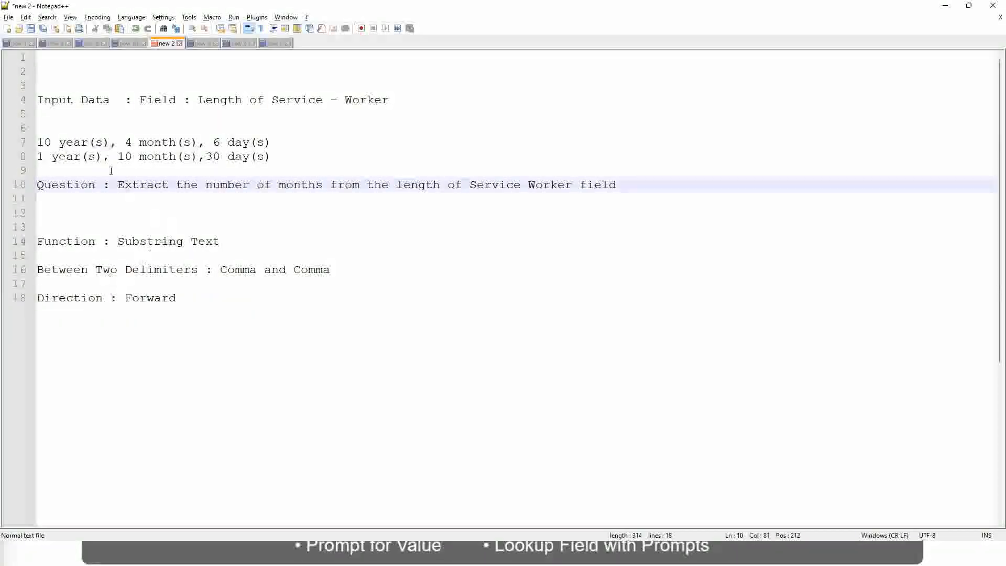
- Review the two comma delimiters listed for the Substring Text function in the notes
{"action": "double_click", "coordinate": [231, 270]}
{"action": "left_click", "coordinate": [295, 271]}
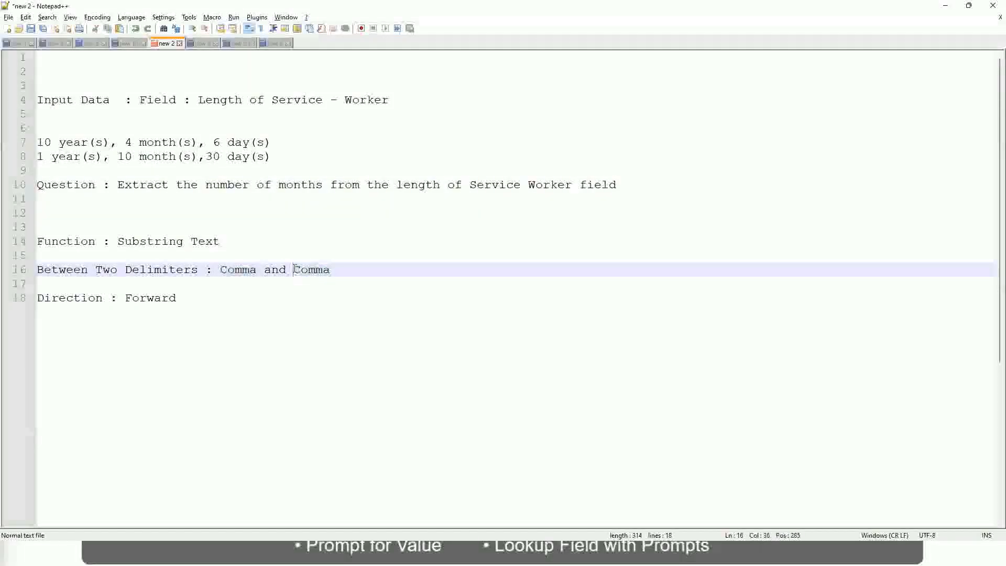
{"action": "left_click_drag", "start_coordinate": [295, 270], "coordinate": [331, 271]}
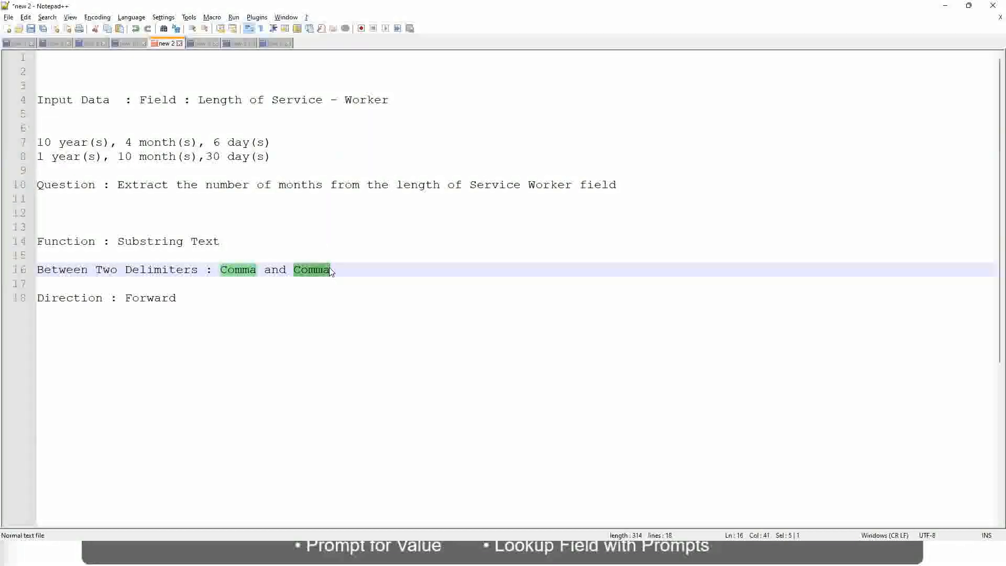
- Add four tabs of blank space after the sample "10 year(s), 4 month(s), 6 day(s)"
{"action": "left_click", "coordinate": [279, 142]}
{"action": "key", "text": "Tab"}
{"action": "key", "text": "Tab"}
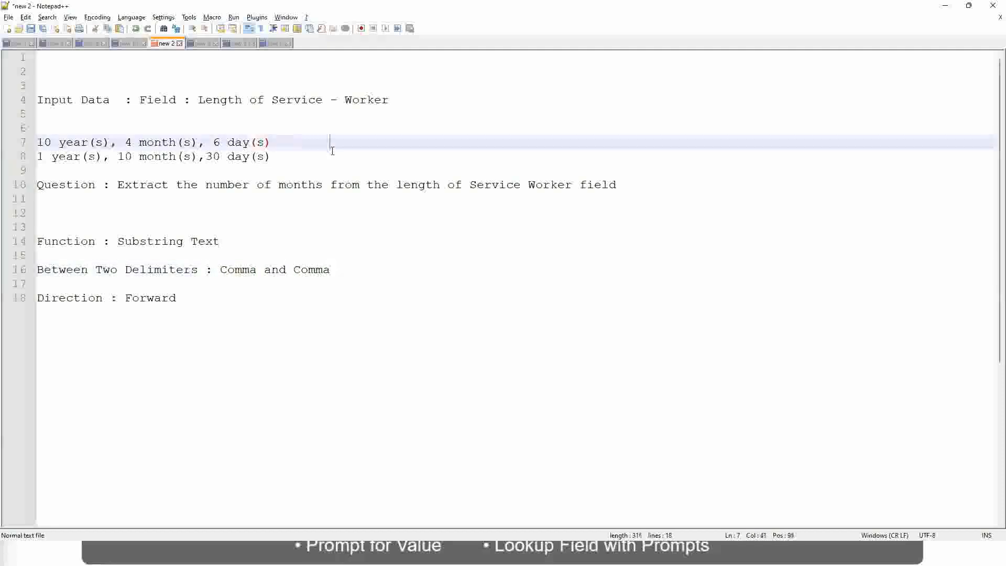
{"action": "key", "text": "Tab"}
{"action": "key", "text": "Tab"}
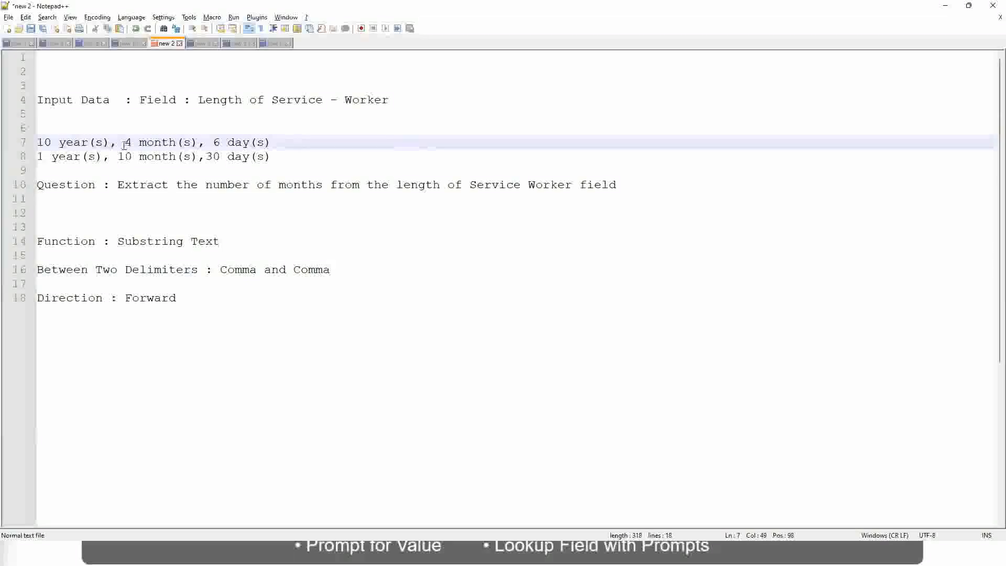
- Select the text between the commas in both sample lines, then just the month numbers, to identify what must be extracted
{"action": "left_click_drag", "start_coordinate": [125, 145], "coordinate": [204, 145]}
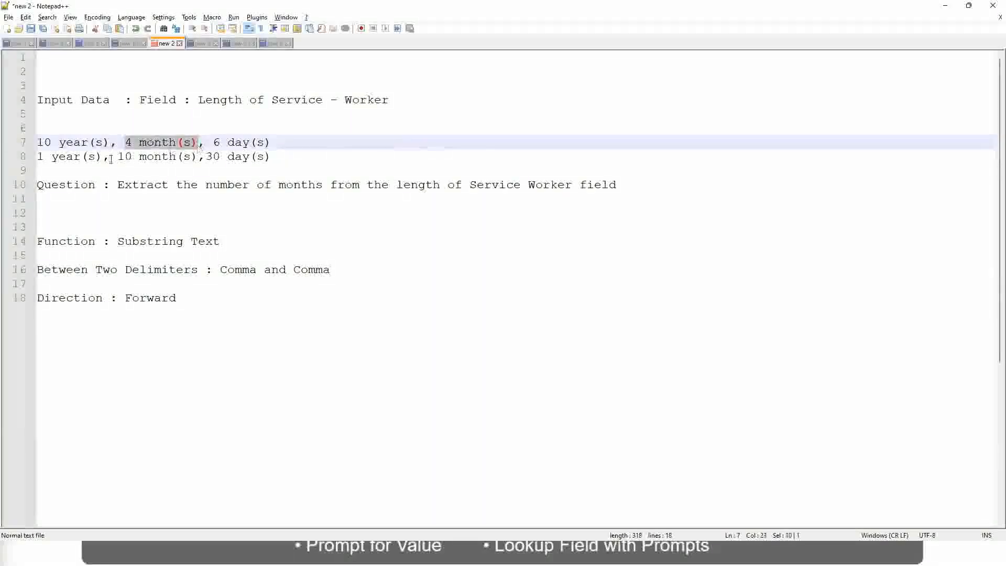
{"action": "left_click_drag", "start_coordinate": [118, 157], "coordinate": [197, 159]}
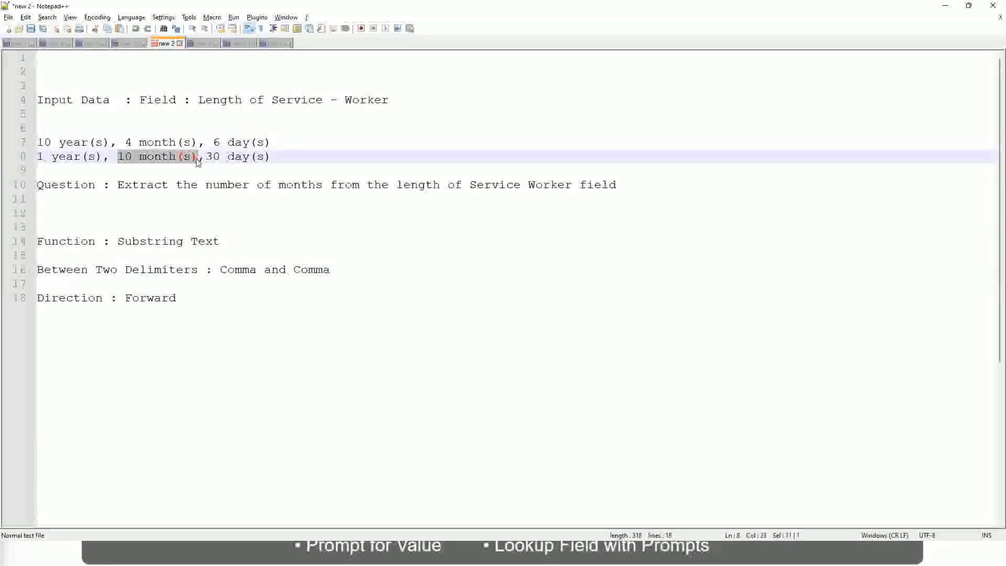
{"action": "left_click", "coordinate": [331, 144]}
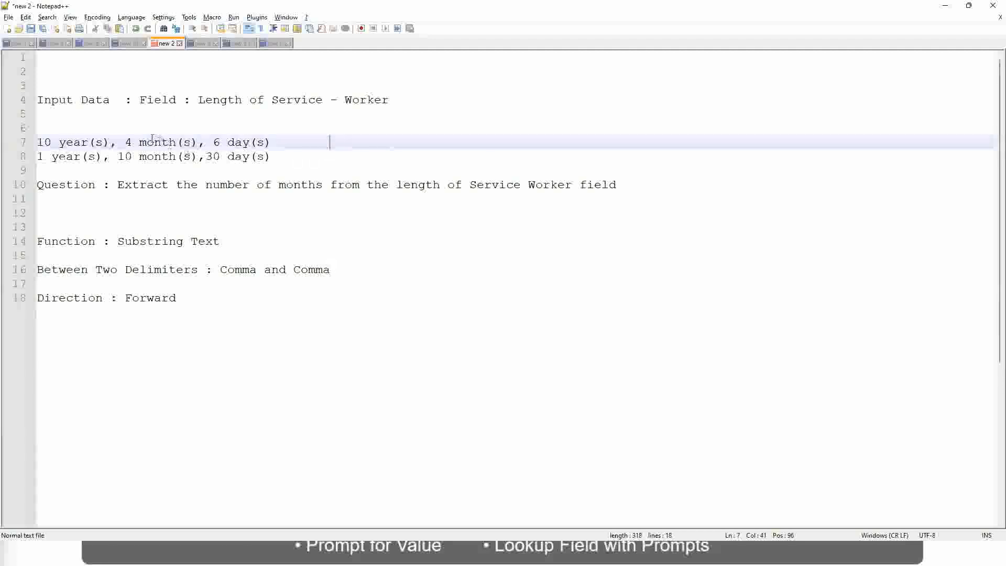
{"action": "double_click", "coordinate": [128, 142]}
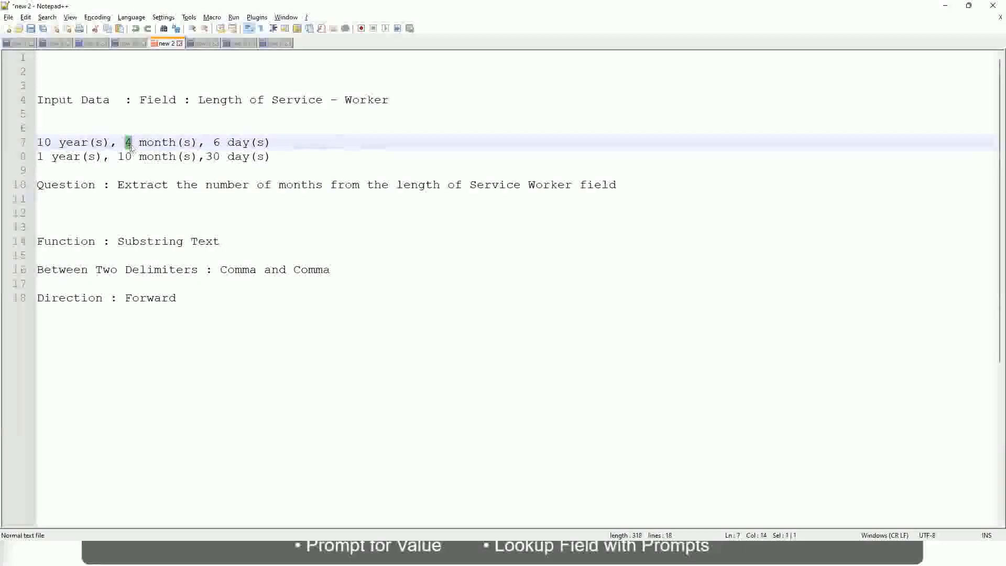
{"action": "left_click", "coordinate": [117, 156]}
{"action": "double_click", "coordinate": [121, 156]}
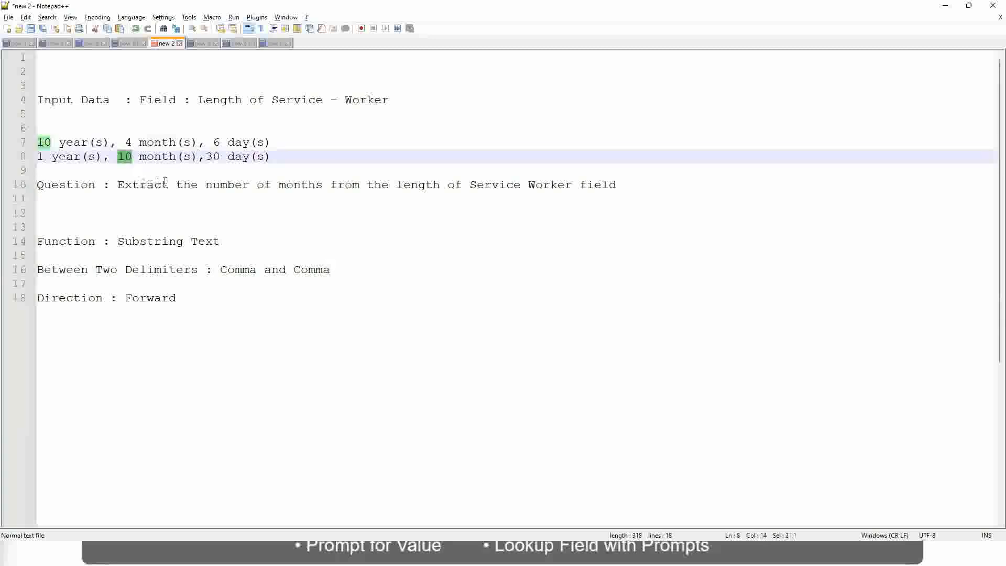
- Review the first Length of Service sample line and the question about extracting the number of months in the notes
{"action": "left_click", "coordinate": [123, 143]}
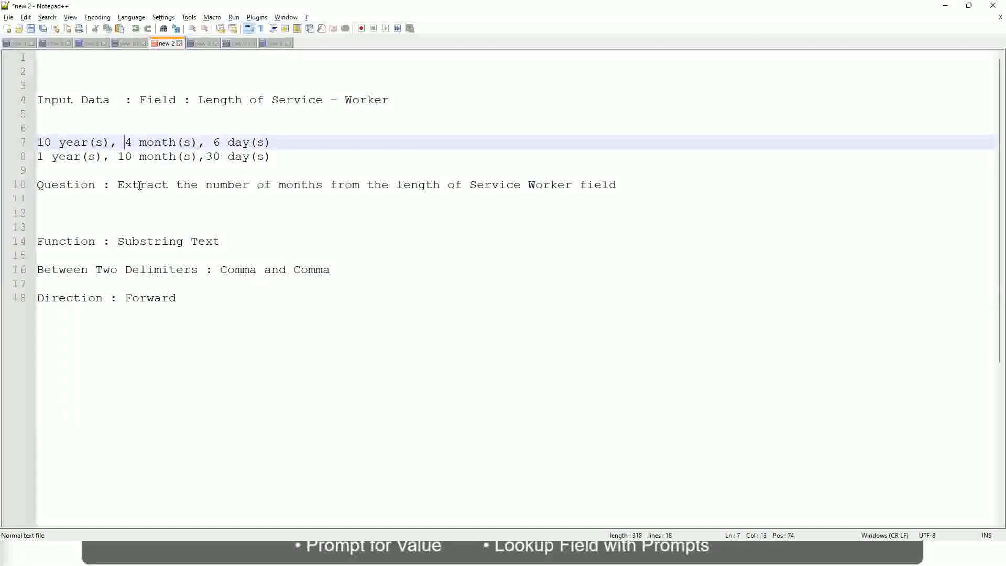
{"action": "left_click", "coordinate": [275, 142]}
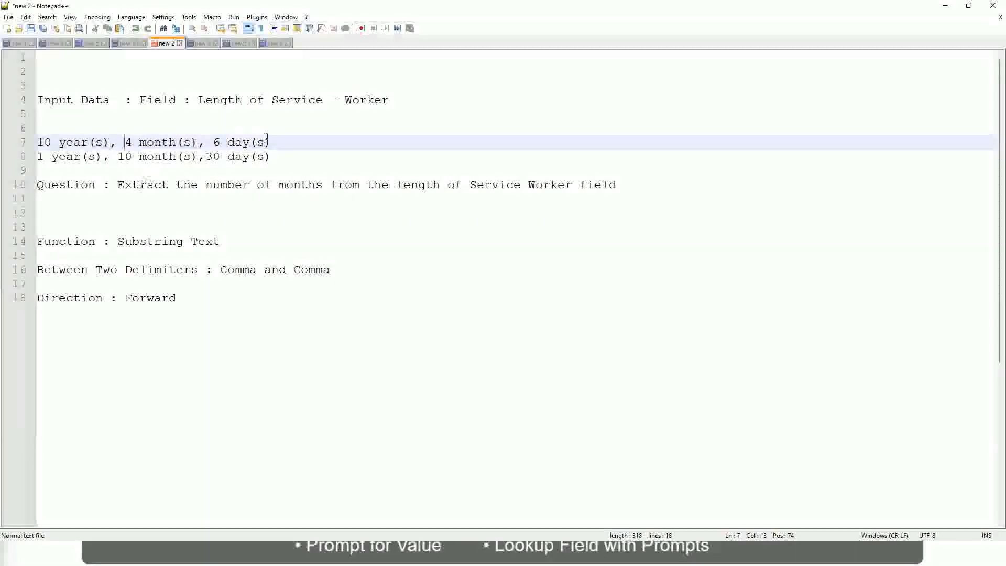
{"action": "left_click", "coordinate": [301, 184]}
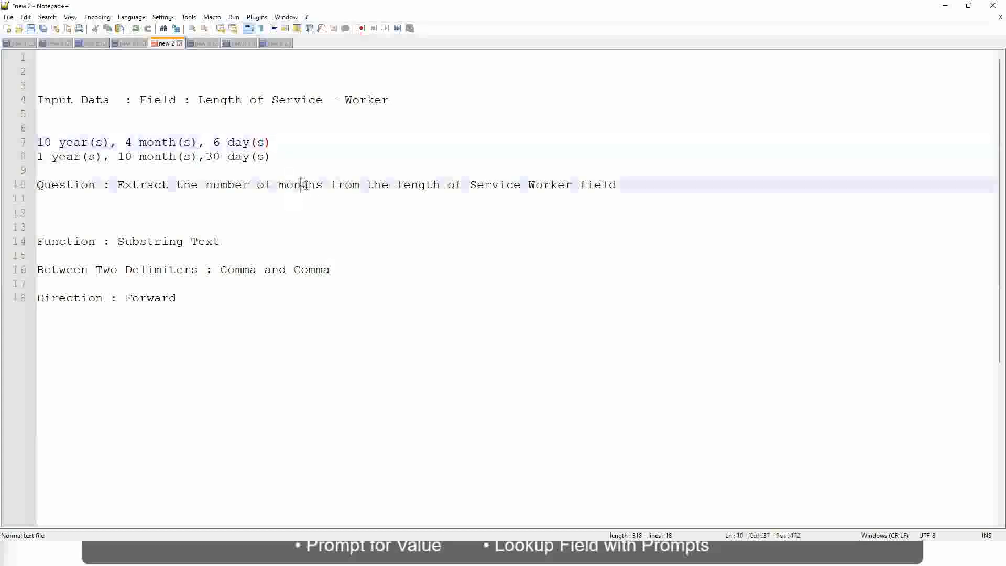
{"action": "left_click", "coordinate": [330, 176]}
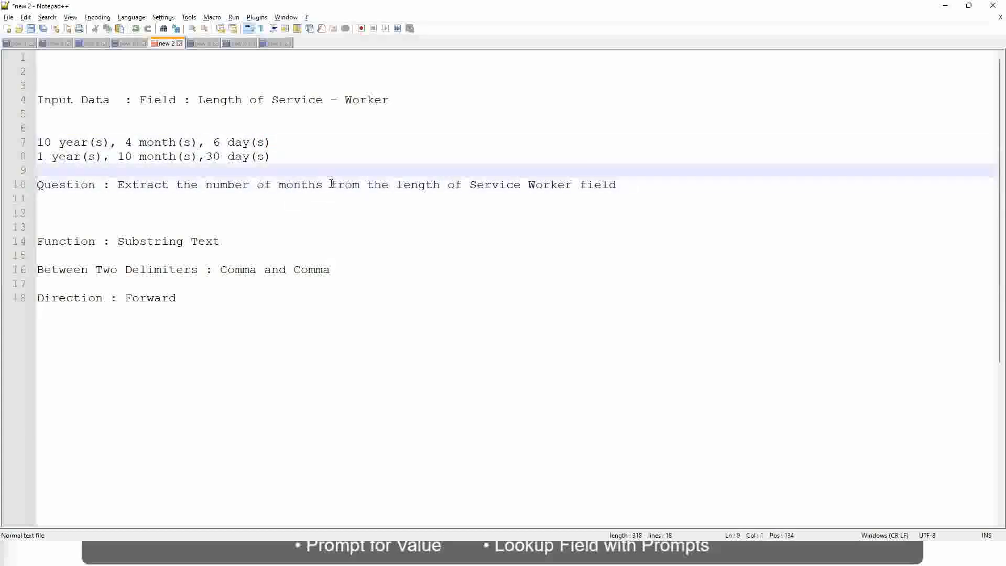
{"action": "left_click", "coordinate": [332, 184]}
{"action": "left_click", "coordinate": [402, 197]}
{"action": "left_click", "coordinate": [407, 186]}
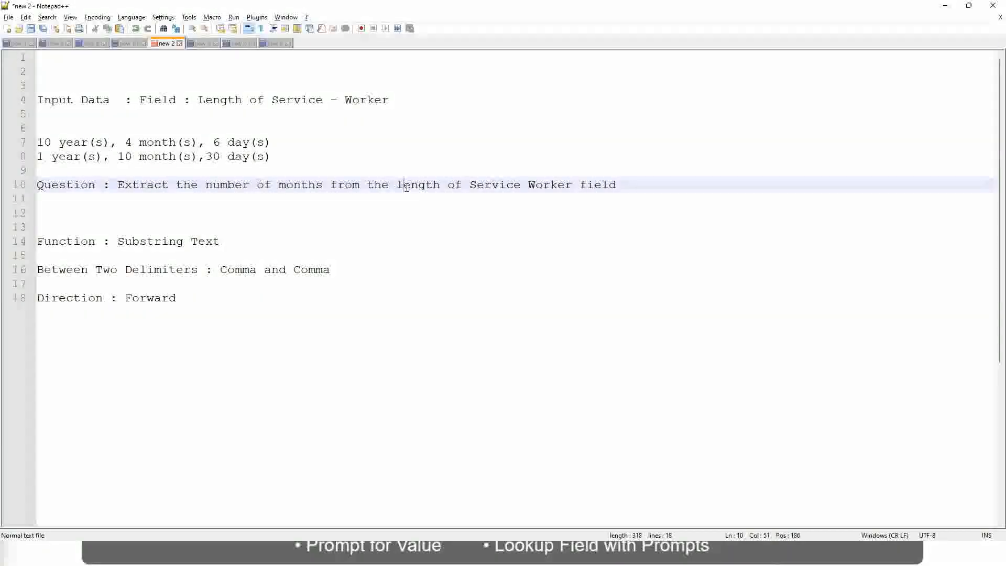
{"action": "left_click", "coordinate": [360, 184]}
- Compare the year and month numbers in the first sample line, and review the Substring Text function line
{"action": "left_click_drag", "start_coordinate": [50, 143], "coordinate": [25, 144]}
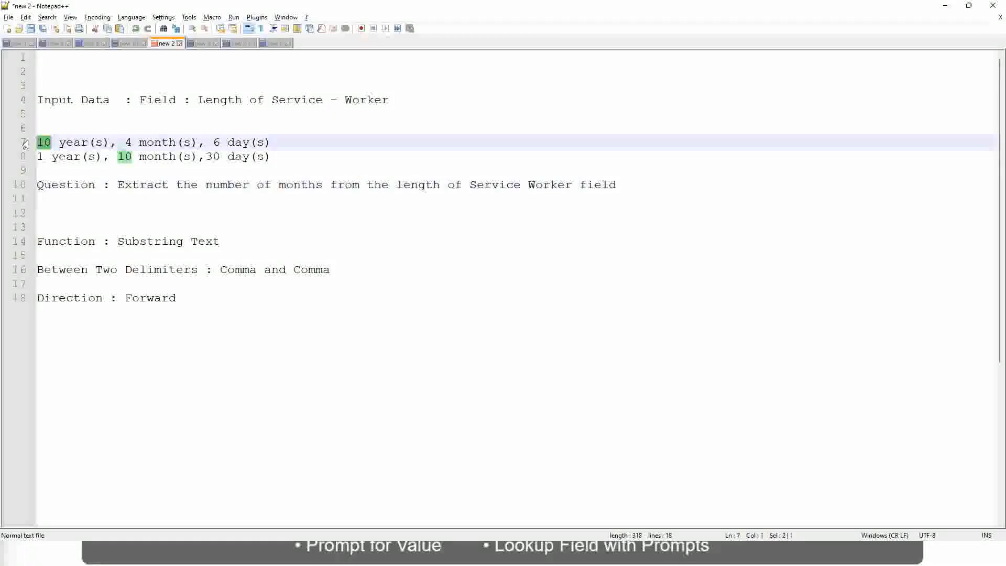
{"action": "left_click_drag", "start_coordinate": [125, 143], "coordinate": [138, 147]}
{"action": "left_click", "coordinate": [139, 145]}
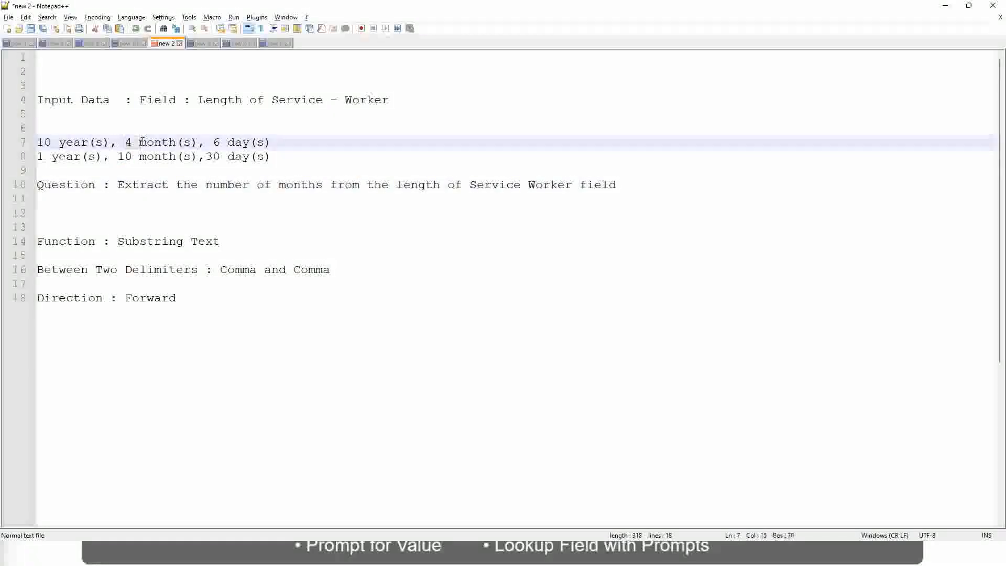
{"action": "left_click_drag", "start_coordinate": [49, 142], "coordinate": [32, 143]}
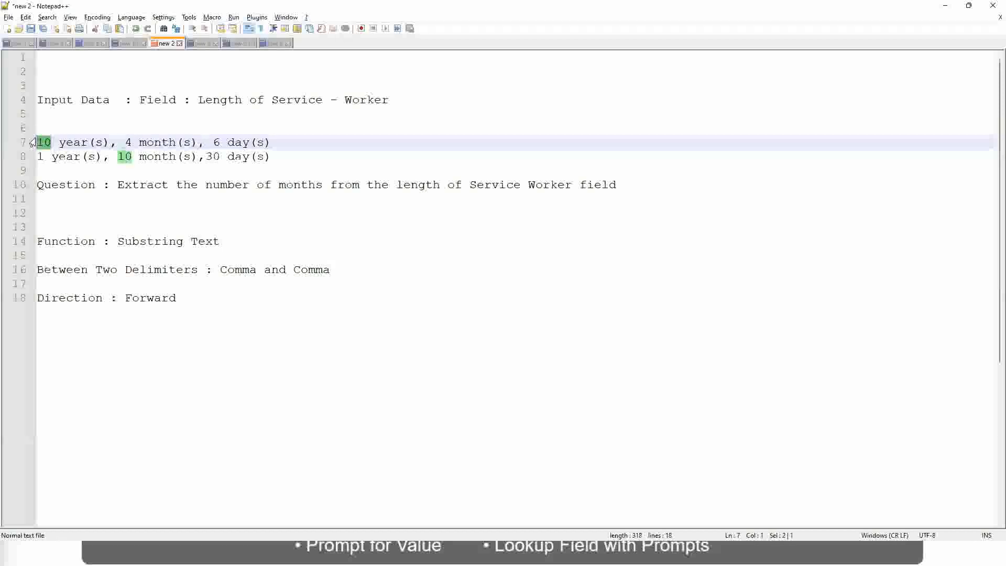
{"action": "left_click", "coordinate": [237, 242]}
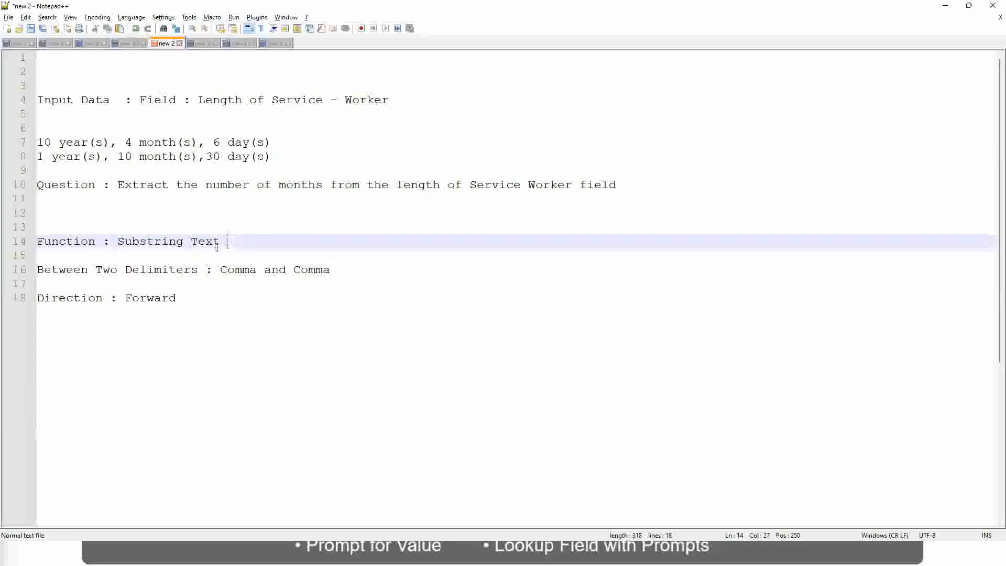
{"action": "left_click", "coordinate": [221, 240]}
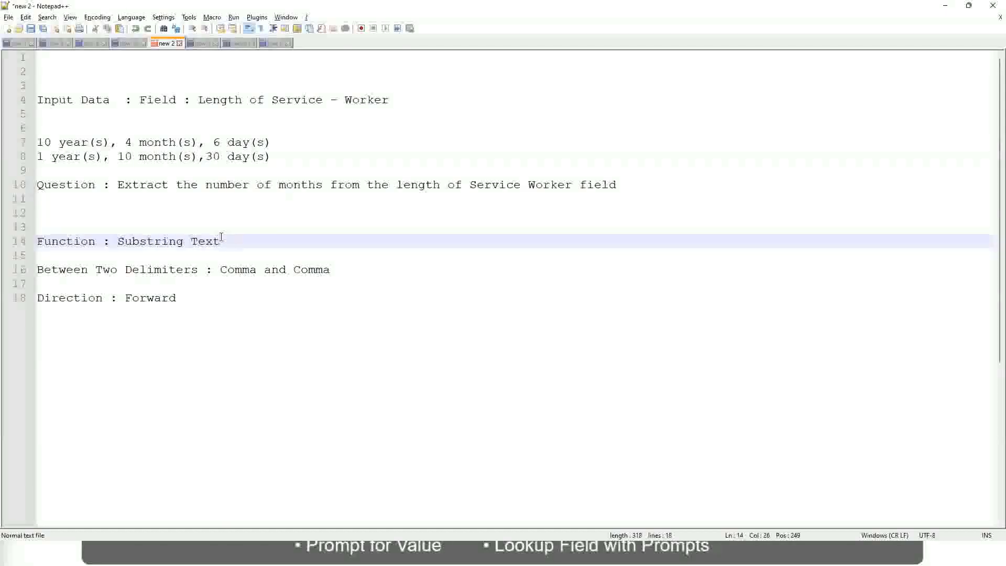
- Add a note four lines below the Direction line reading "Find list of workers who have more than 5 years of"
{"action": "left_click", "coordinate": [233, 304]}
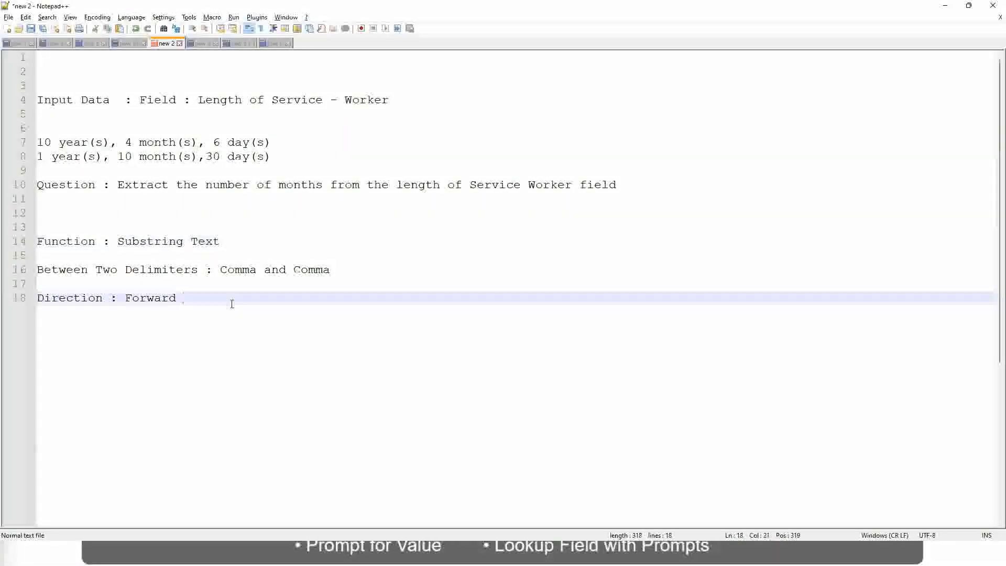
{"action": "key", "text": "Return"}
{"action": "key", "text": "Return"}
{"action": "key", "text": "Return"}
{"action": "key", "text": "Return"}
{"action": "type", "text": "F"}
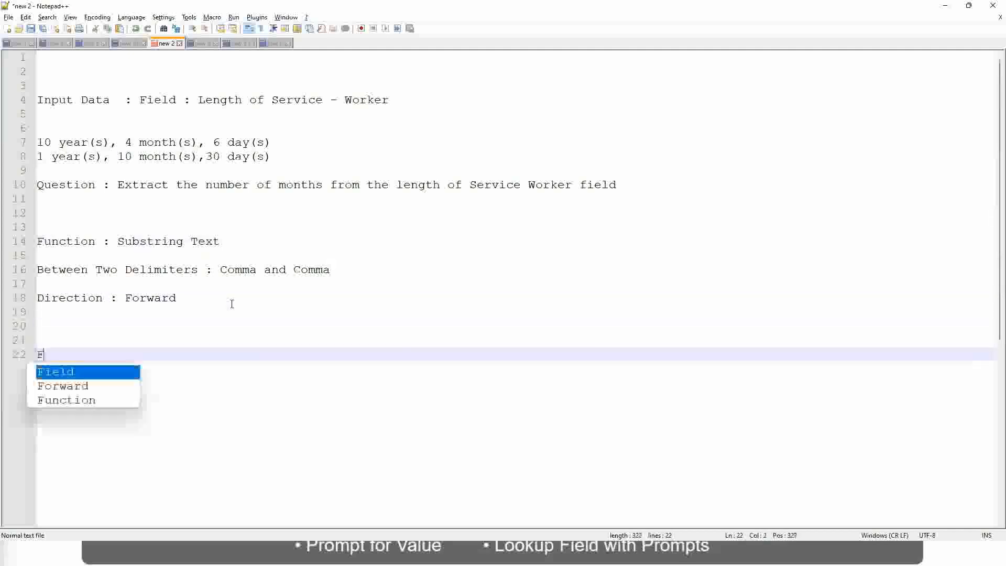
{"action": "type", "text": "ind list of wor"}
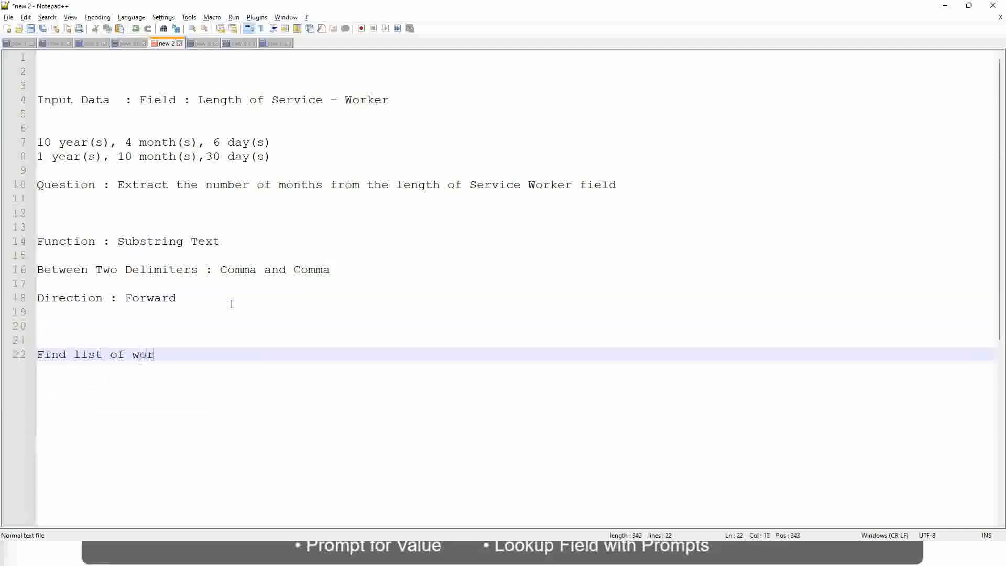
{"action": "type", "text": "kers who "}
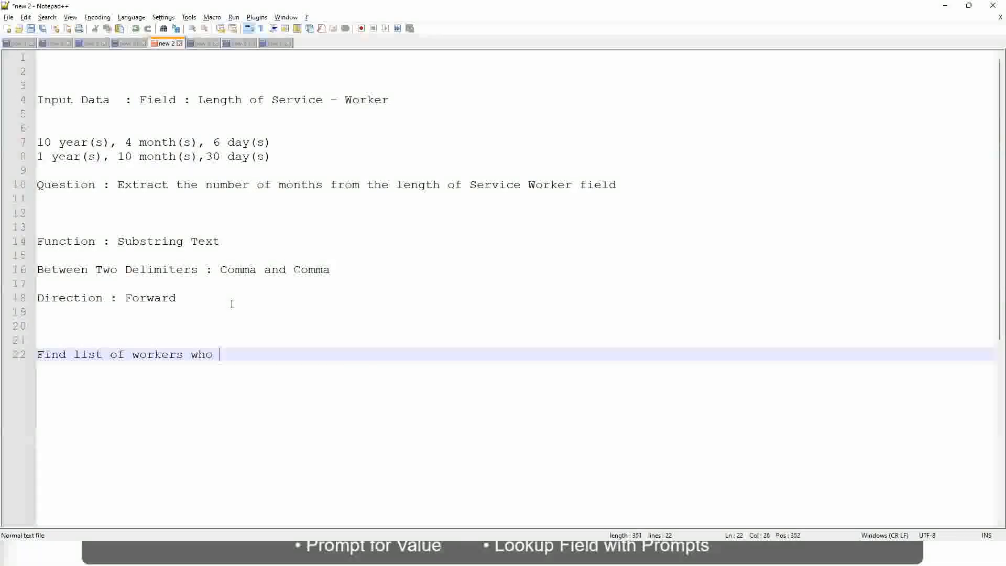
{"action": "type", "text": "have more than"}
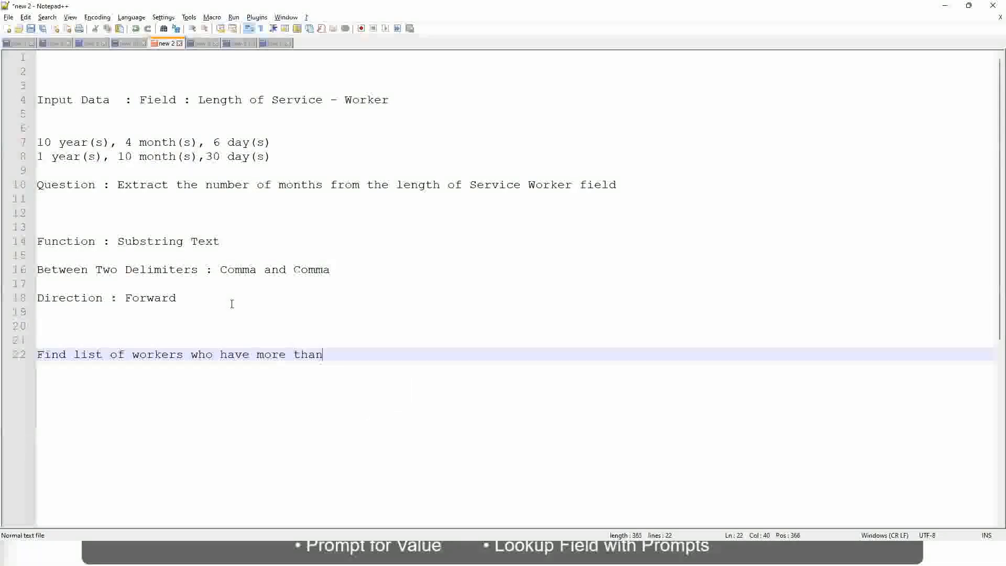
{"action": "type", "text": " 5 years of"}
- Insert "completed" before "more than" in the new note and end the sentence with "service"
{"action": "left_click", "coordinate": [255, 354]}
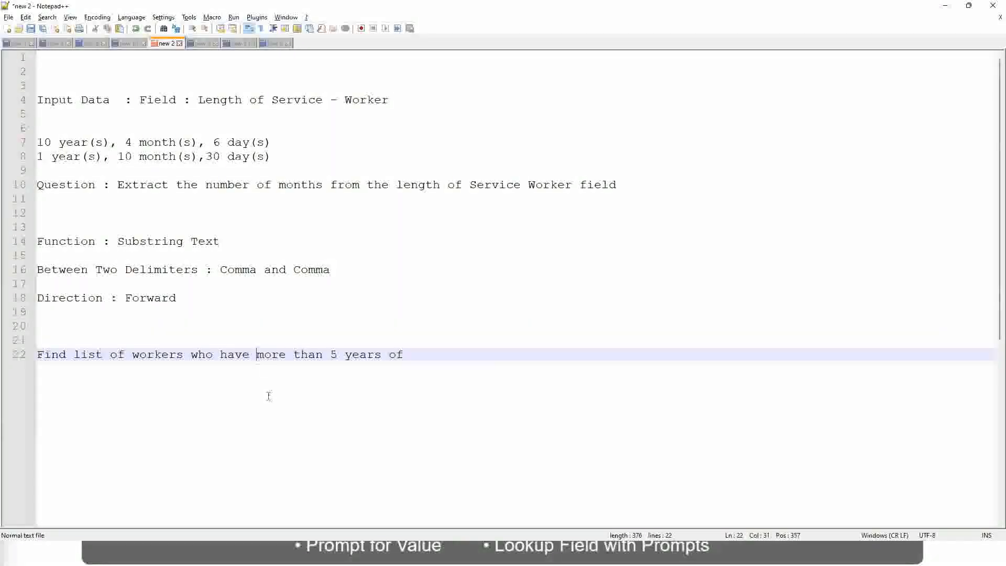
{"action": "type", "text": "completed"}
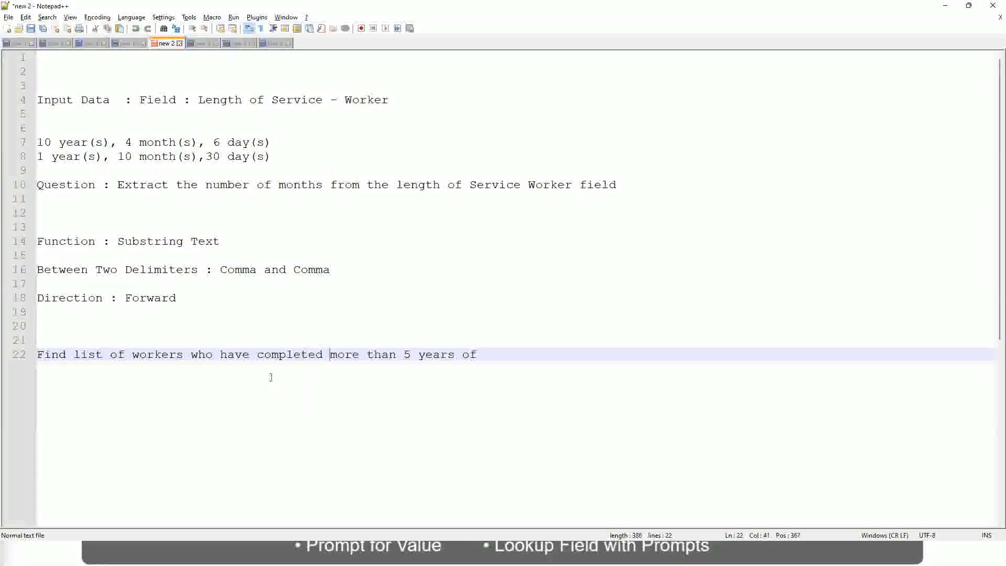
{"action": "left_click", "coordinate": [515, 353]}
{"action": "type", "text": "service"}
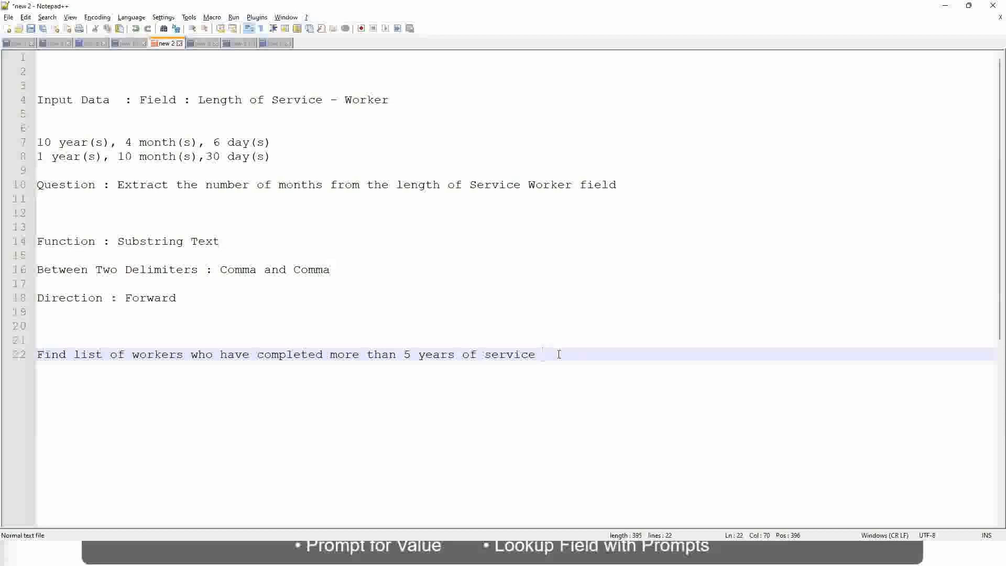
- List "Hire Date" and "Today" on separate lines below the note about workers' years of service
{"action": "key", "text": "Return"}
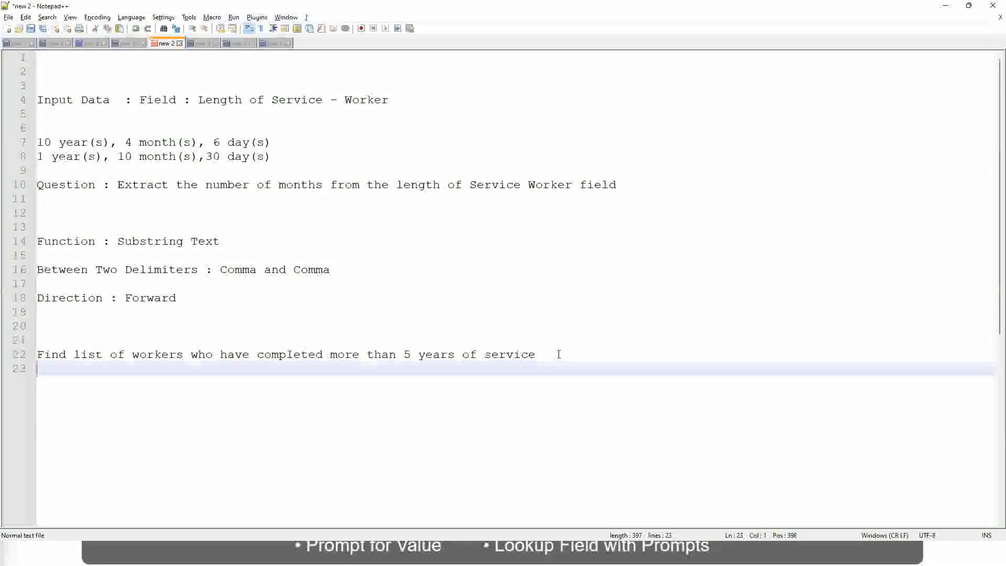
{"action": "type", "text": "Hire Date"}
{"action": "key", "text": "Return"}
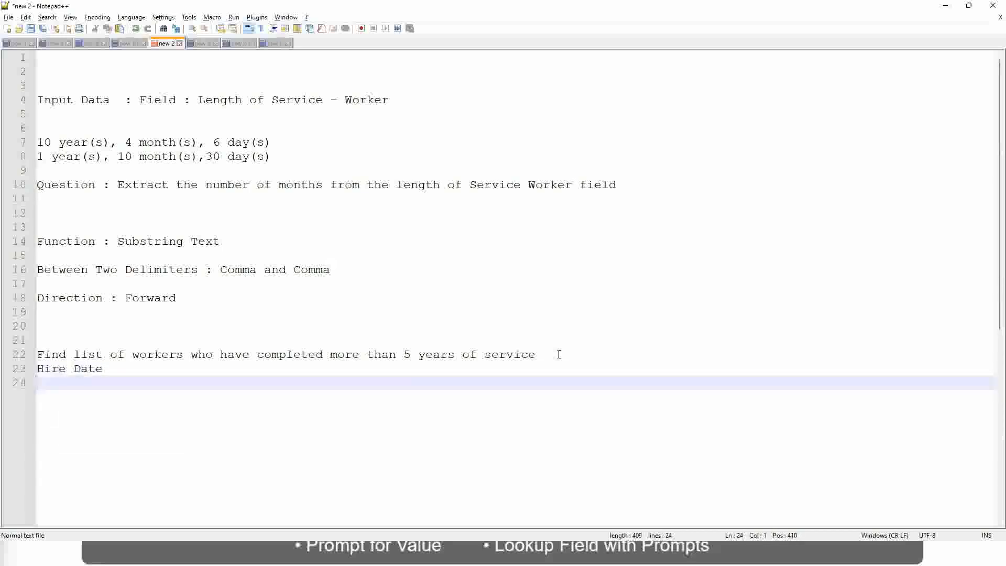
{"action": "type", "text": "Today"}
{"action": "key", "text": "Return"}
{"action": "key", "text": "Return"}
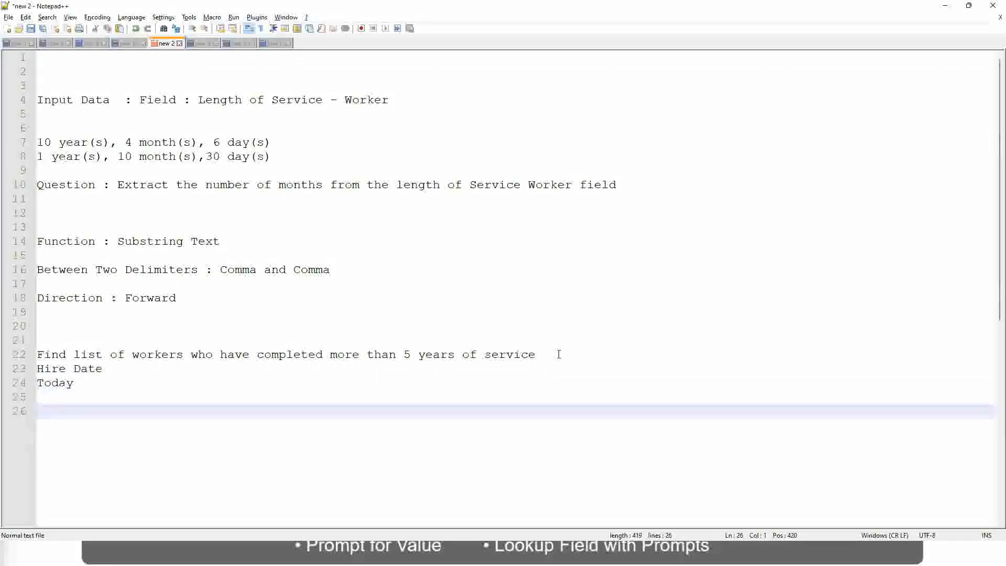
- Add the line "Date Difference : Years" below the two listed dates, separated by a blank line
{"action": "type", "text": "Date Diffe"}
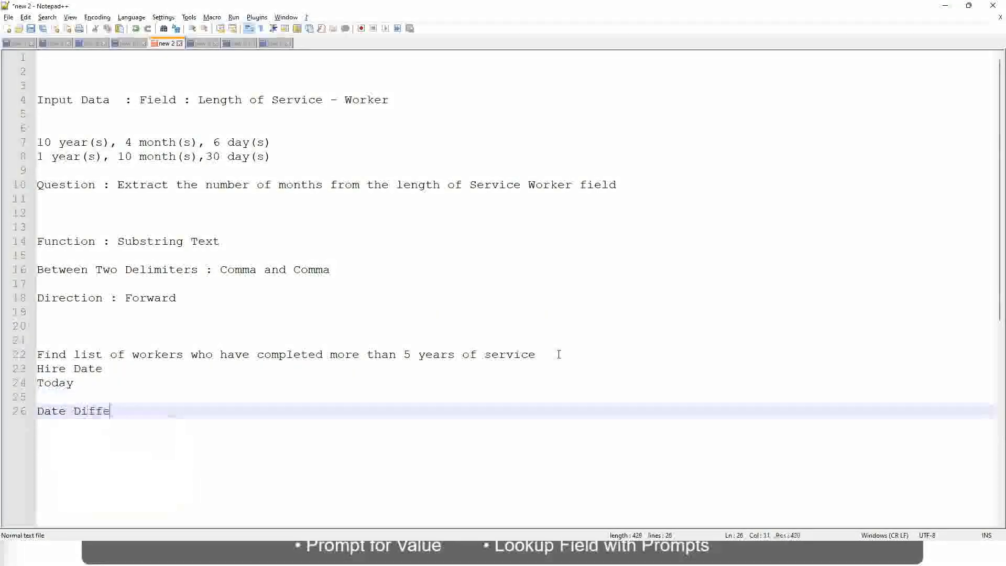
{"action": "type", "text": "rence "}
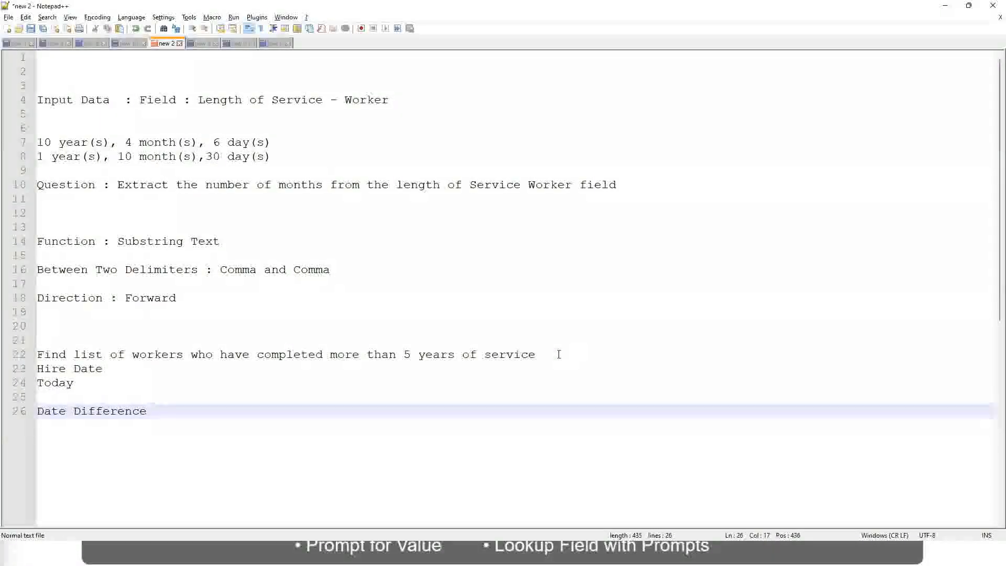
{"action": "type", "text": ": "}
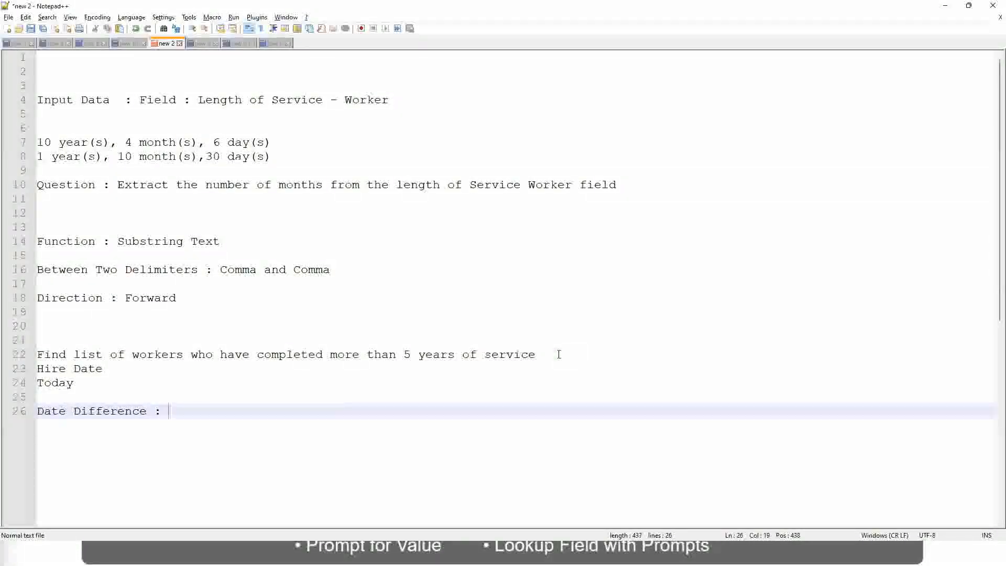
{"action": "type", "text": "Years"}
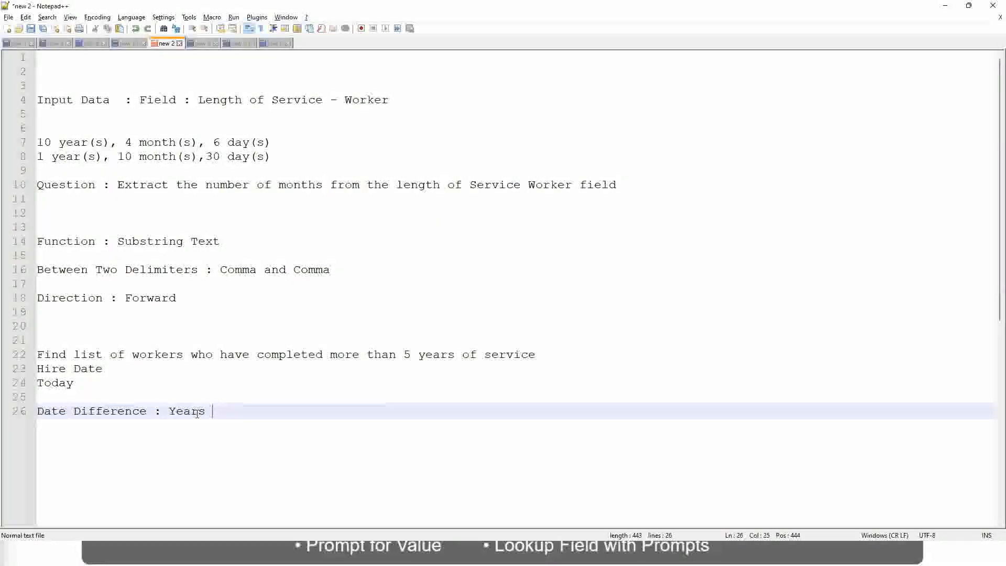
- Delete the lines from "Hire Date" through "Date Difference : Years" from the notes
{"action": "left_click_drag", "start_coordinate": [212, 412], "coordinate": [36, 370]}
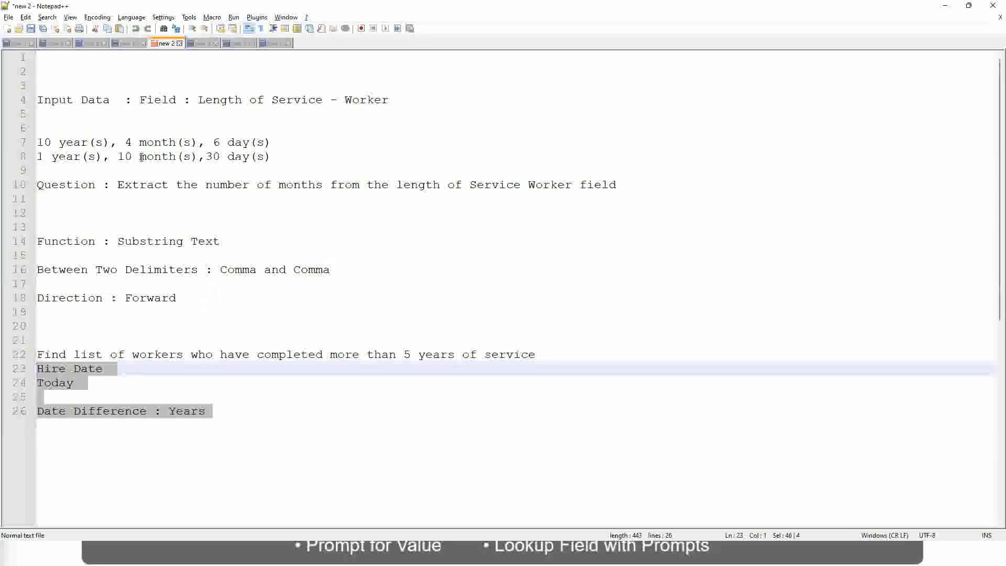
{"action": "left_click_drag", "start_coordinate": [202, 411], "coordinate": [36, 369]}
{"action": "key", "text": "Delete"}
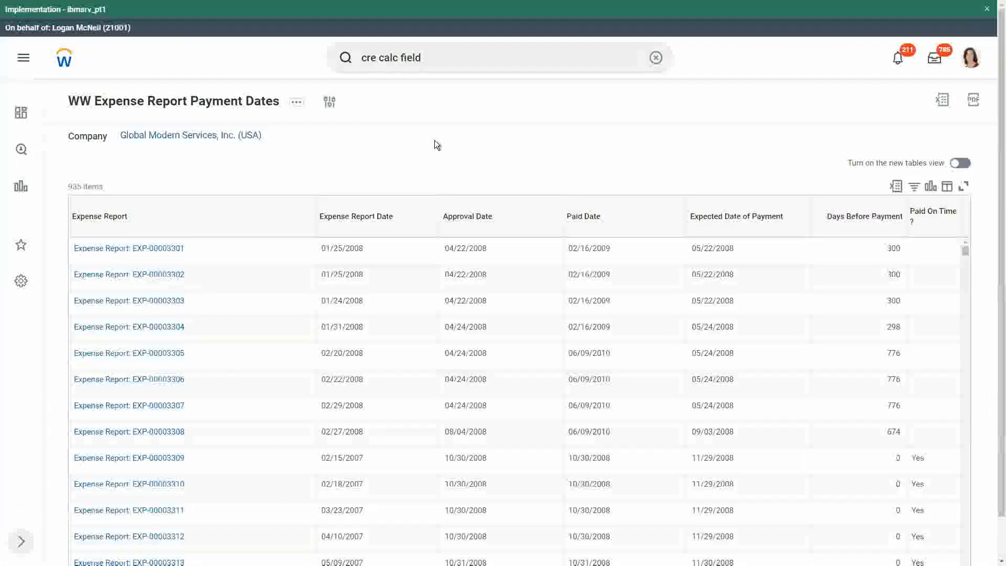
- Switch to Workday and search for the Create Custom Report task using "create cus repor"
{"action": "left_click", "coordinate": [451, 57]}
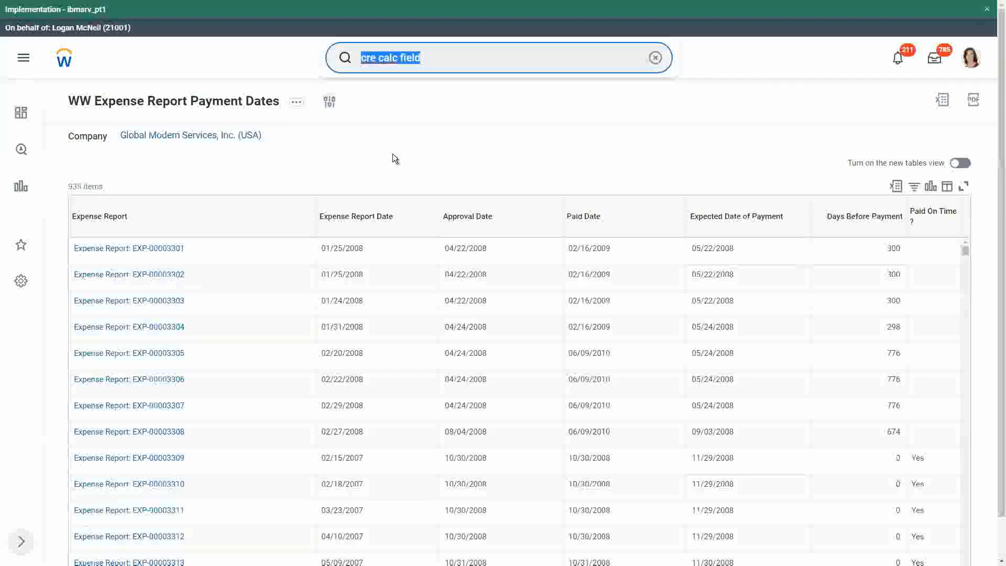
{"action": "type", "text": "create "}
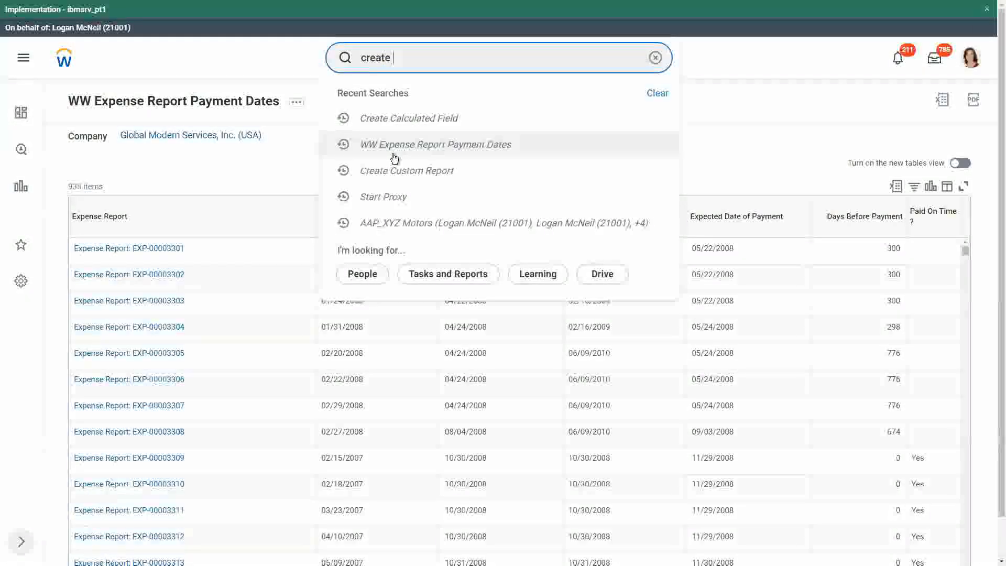
{"action": "type", "text": "cus repor"}
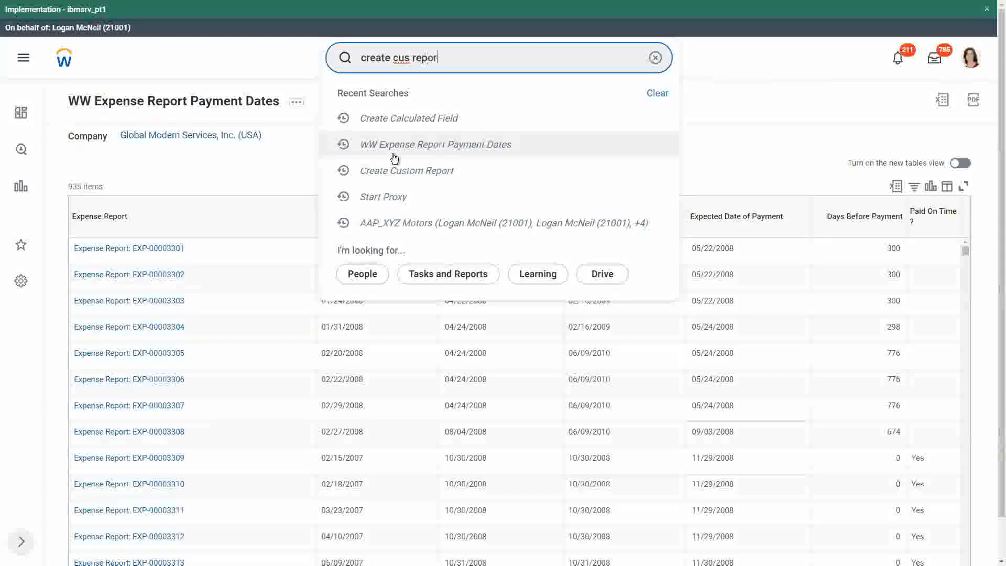